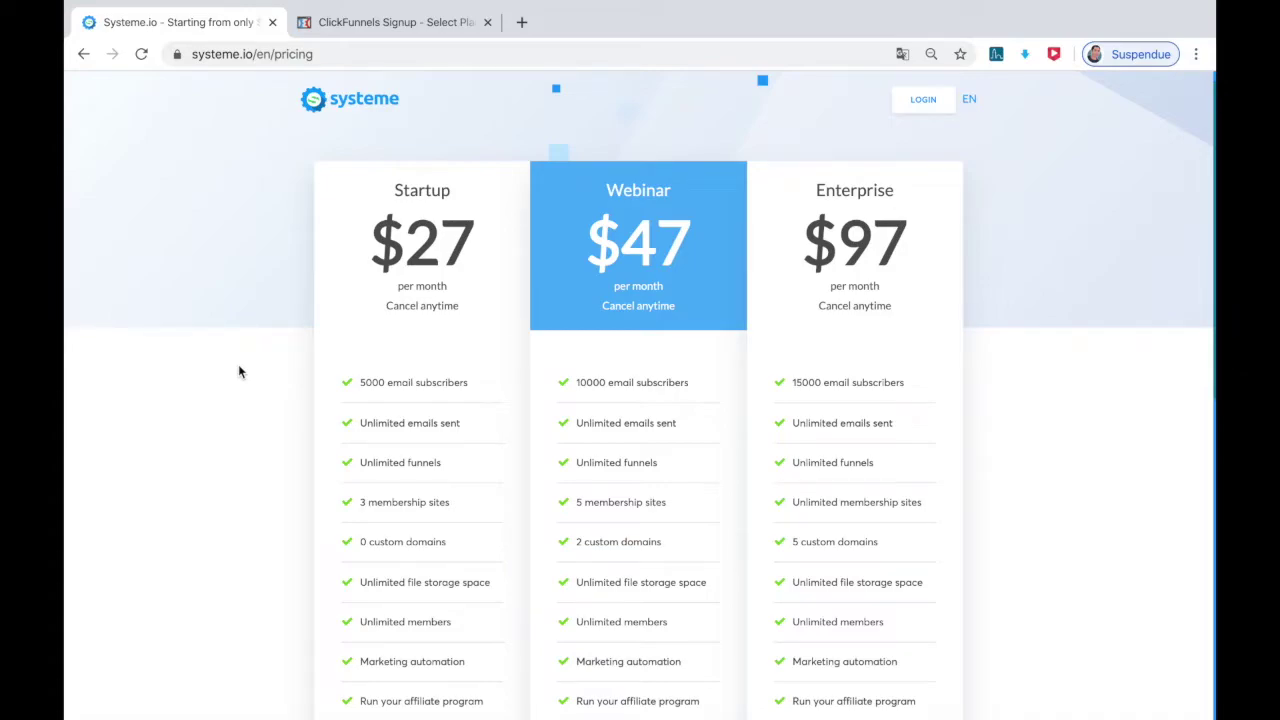
# On the ClickFunnels plan page, highlight the $297/mo Platinum and $97/mo standard prices to compare.
pyautogui.scroll(-1, 239, 372)
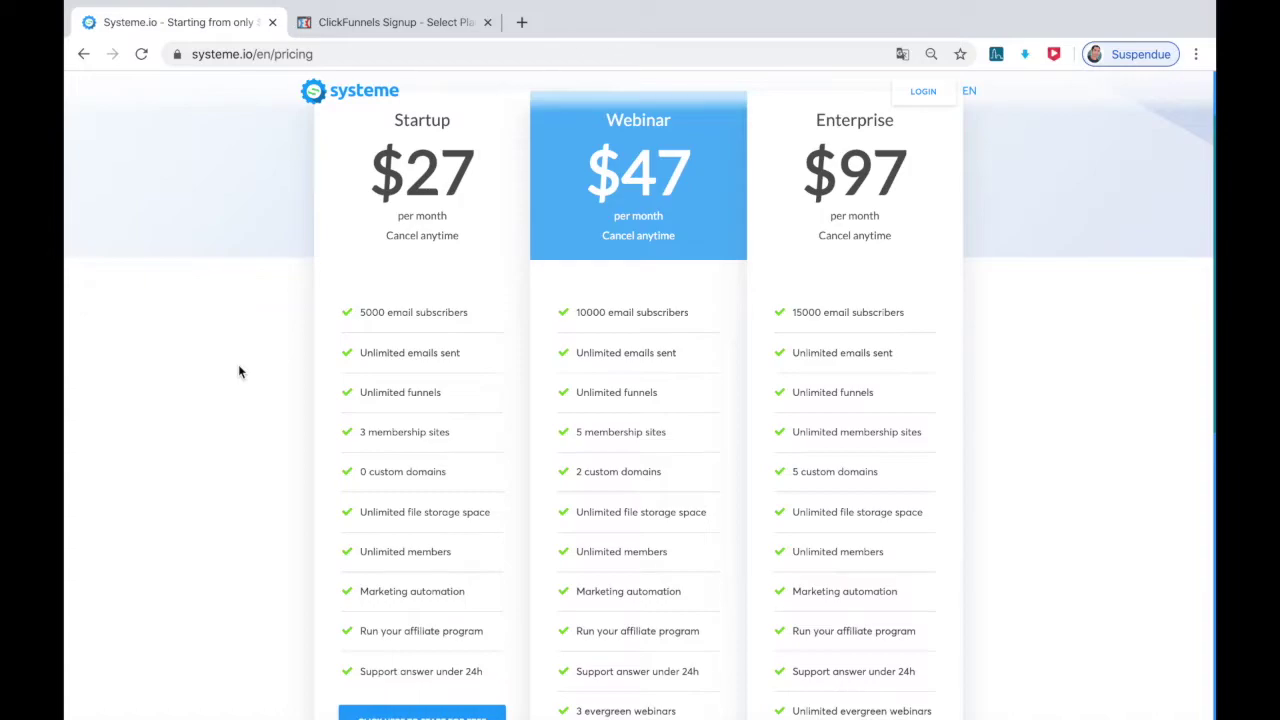
pyautogui.scroll(-1, 238, 372)
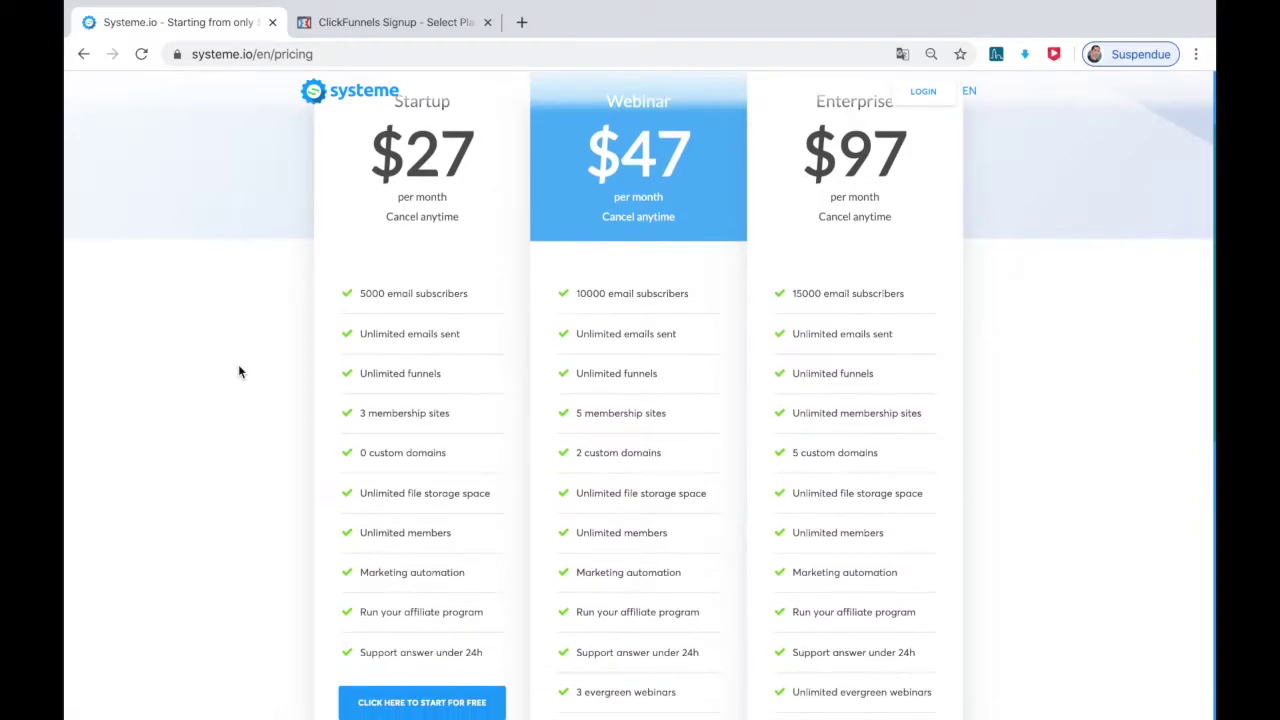
pyautogui.scroll(1, 238, 372)
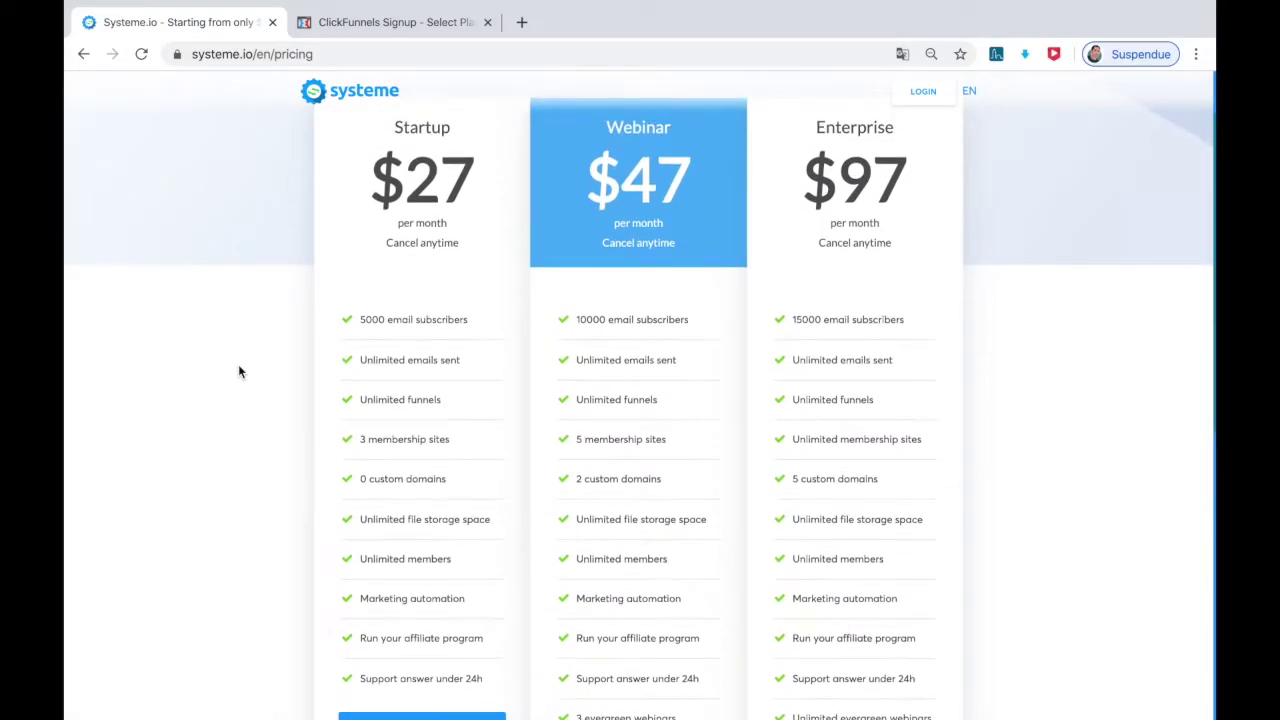
pyautogui.scroll(-3, 238, 372)
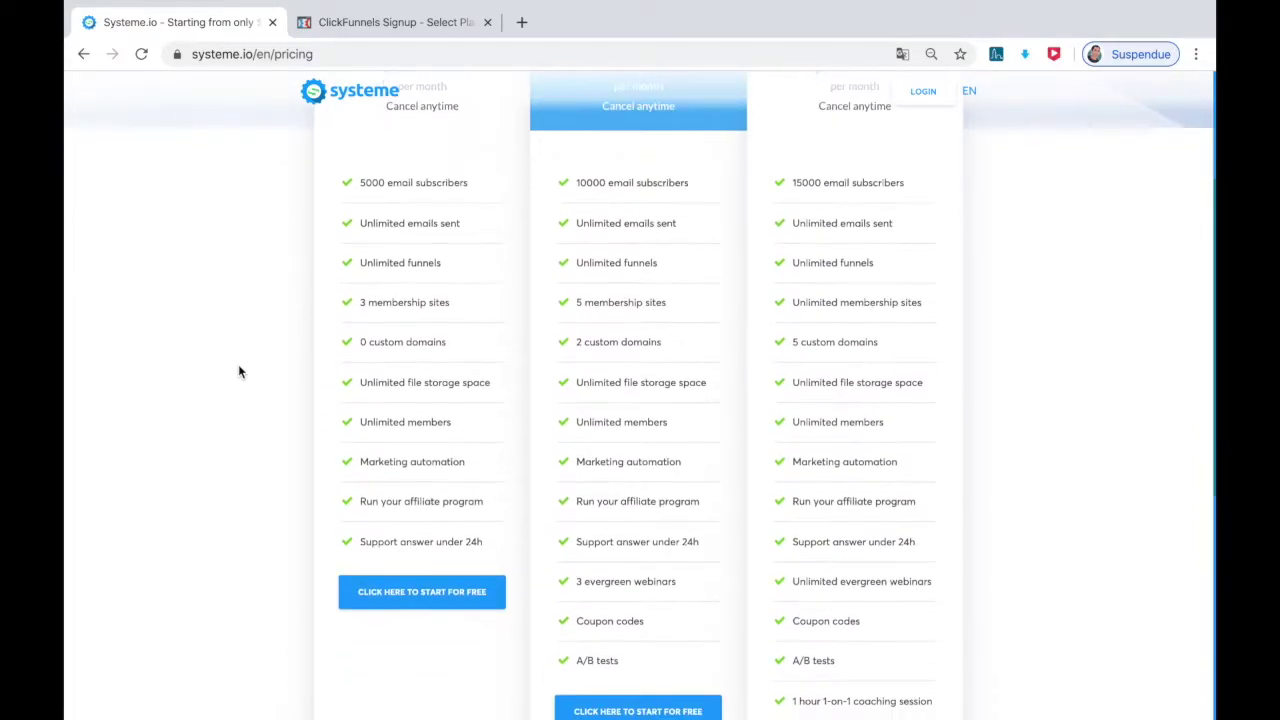
pyautogui.scroll(-2, 238, 372)
pyautogui.scroll(3, 238, 372)
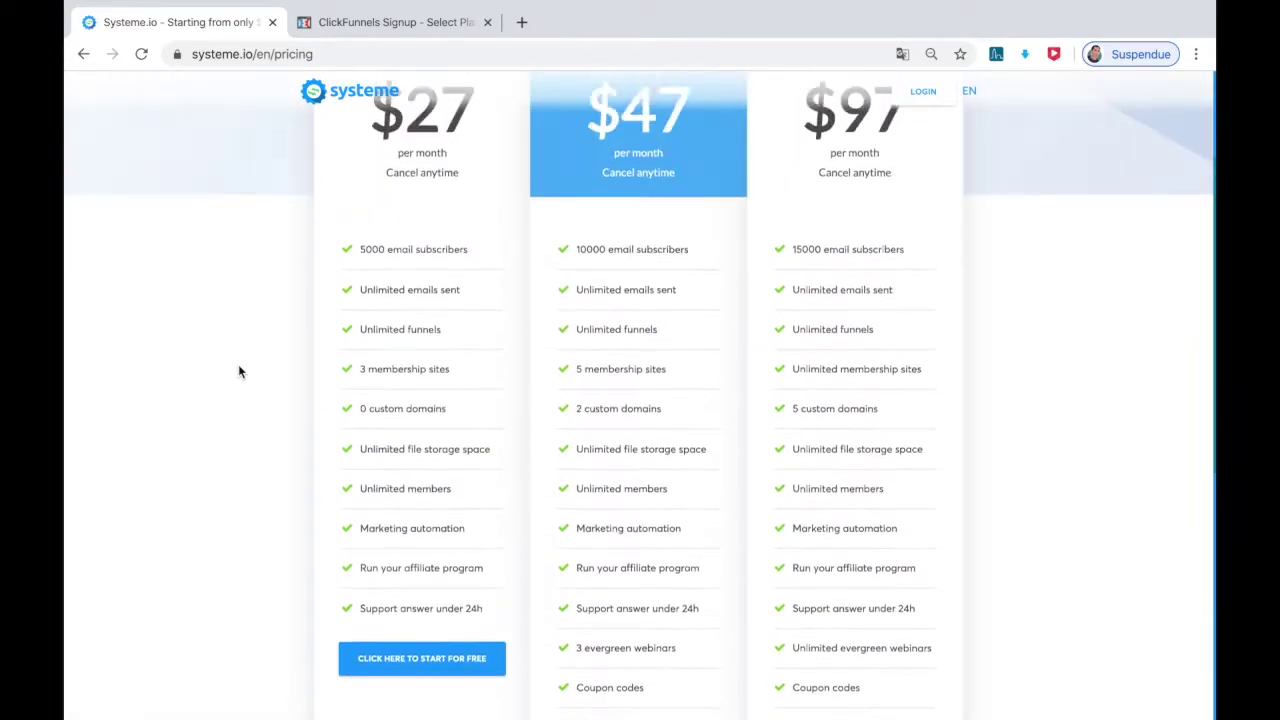
pyautogui.scroll(3, 238, 372)
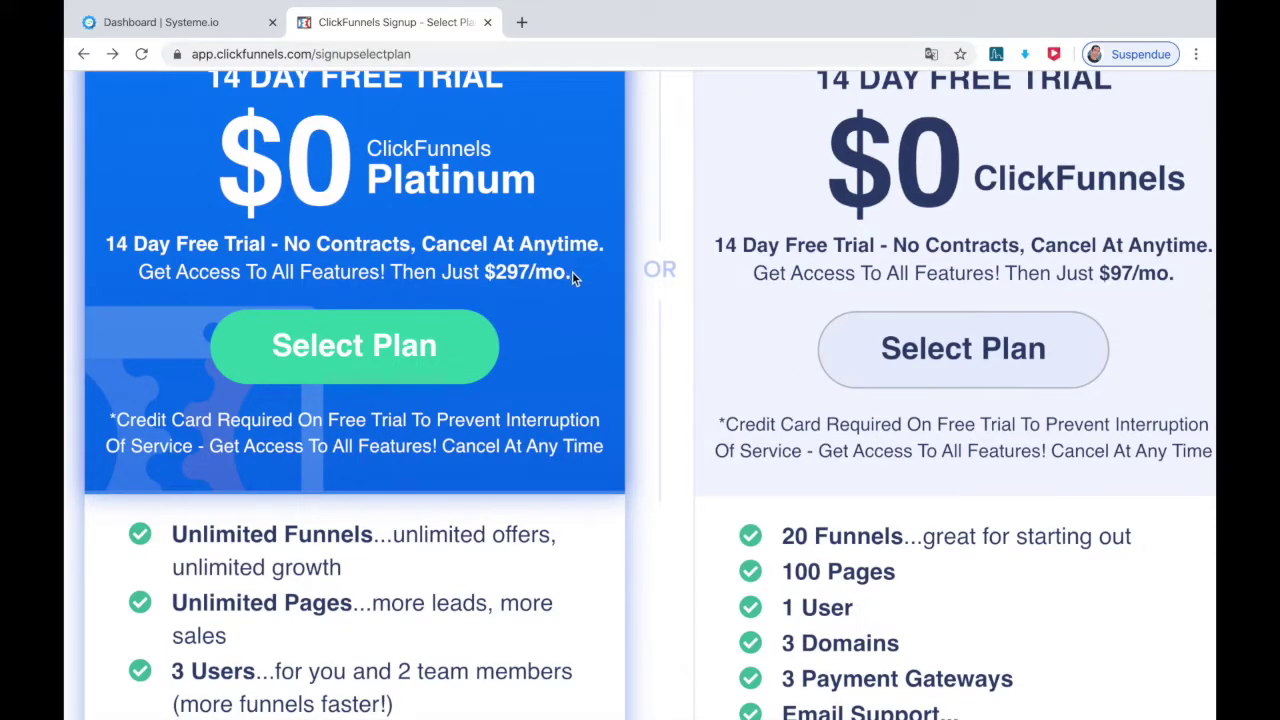
pyautogui.moveTo(572, 271); pyautogui.dragTo(484, 272)
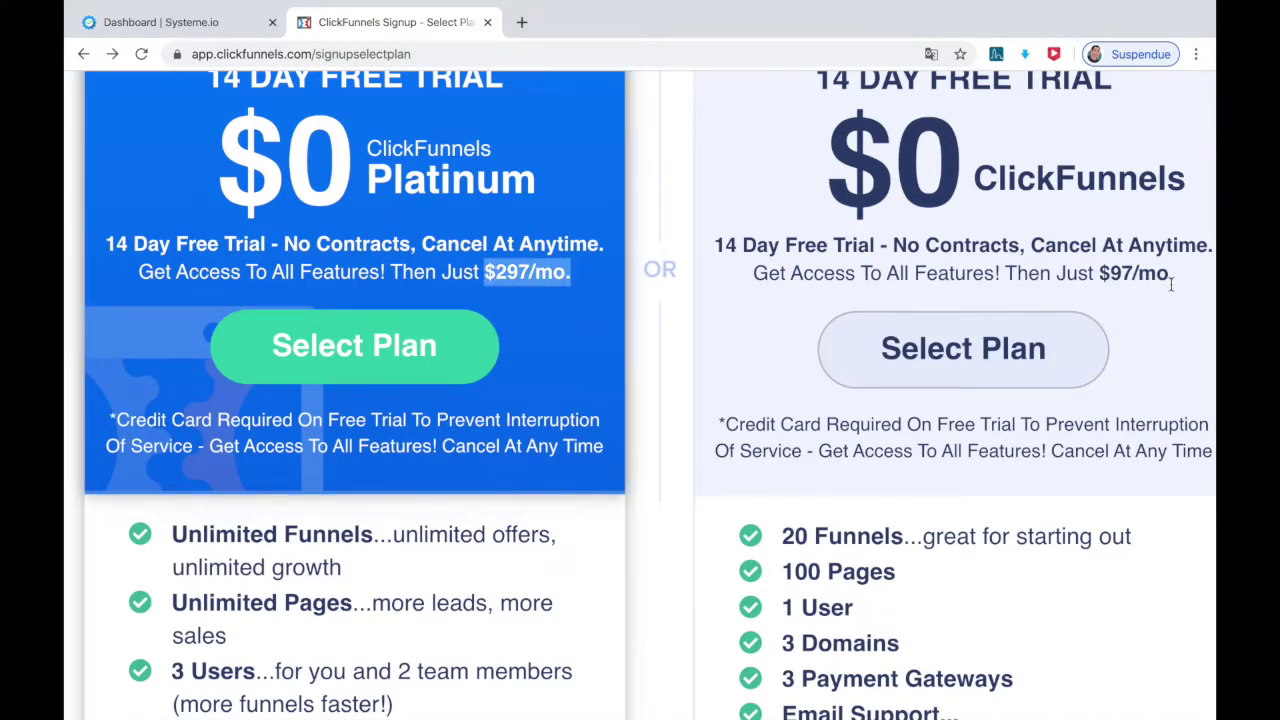
pyautogui.moveTo(1175, 279); pyautogui.dragTo(1098, 274)
pyautogui.click(1100, 274)
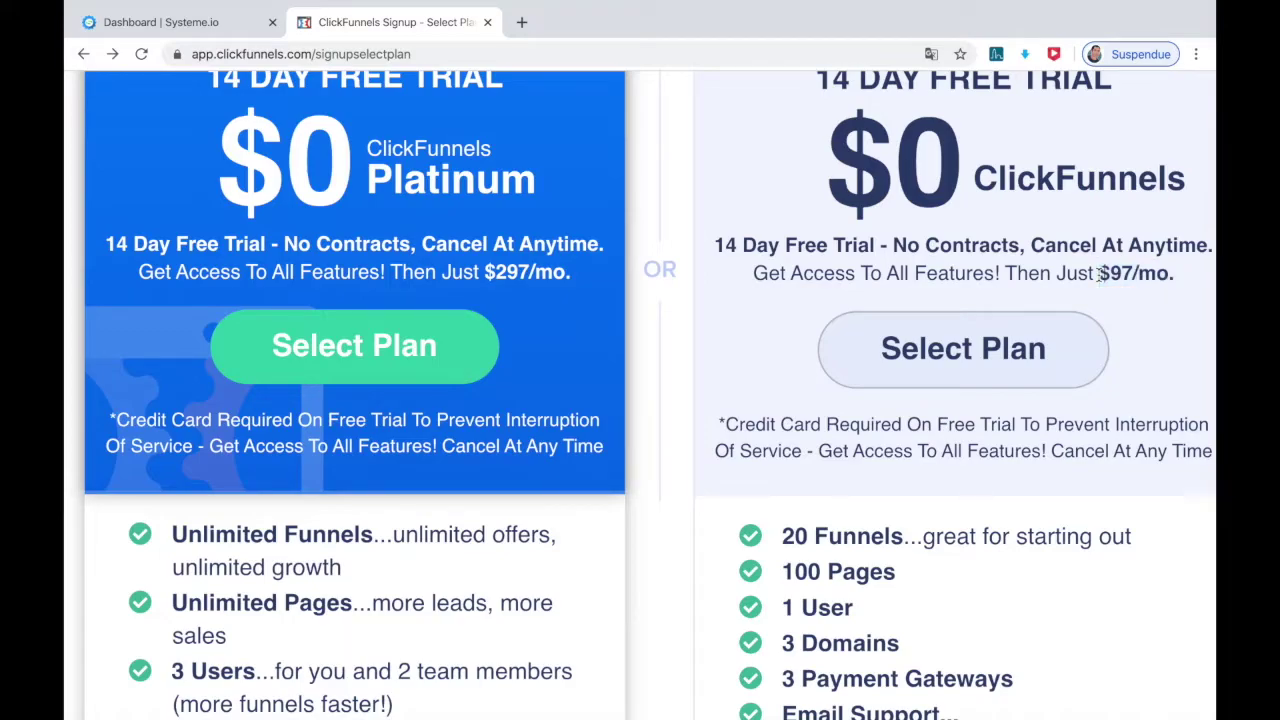
pyautogui.scroll(5, 1007, 522)
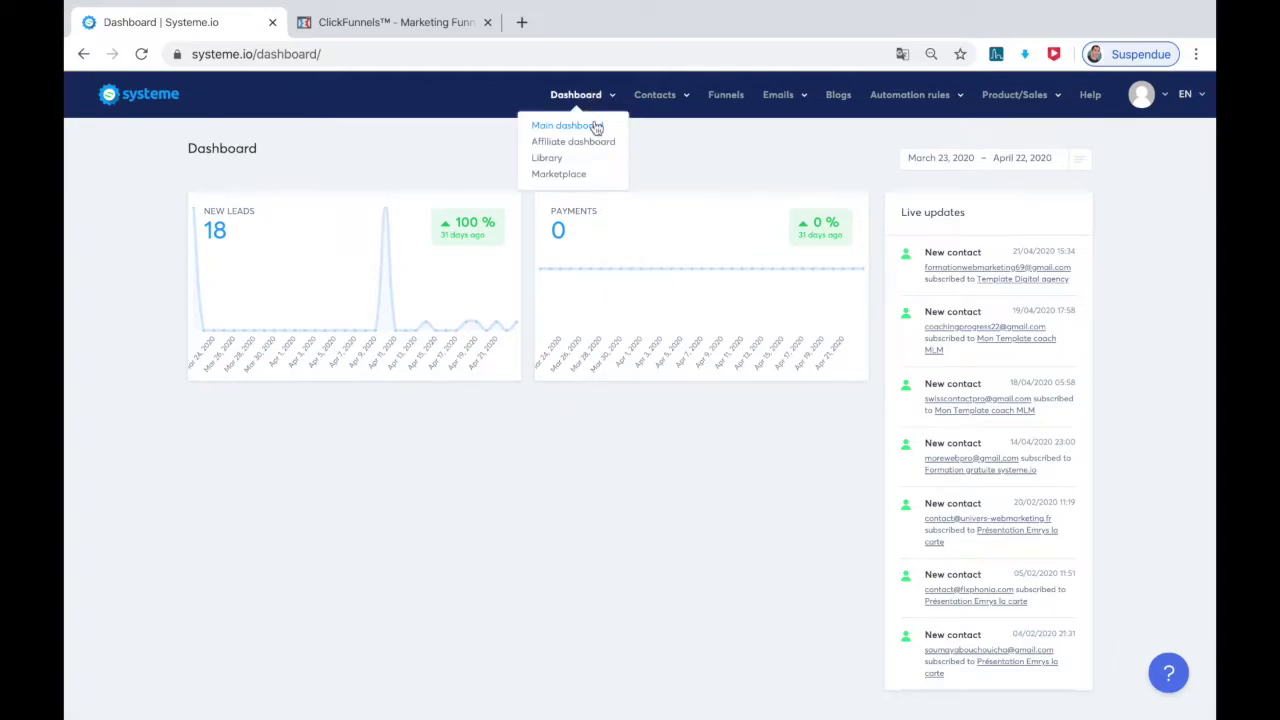
pyautogui.moveTo(576, 94)
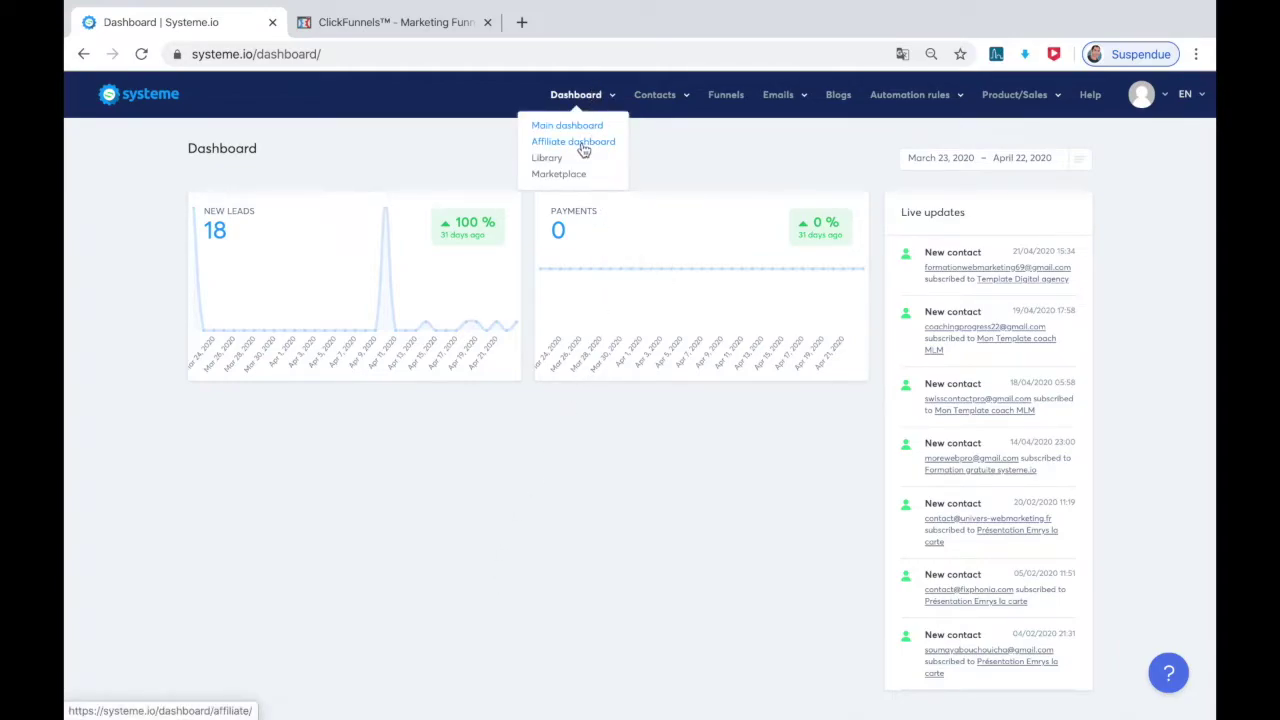
# Check Systeme.io affiliate earnings and the account menu, then move to the empty ClickFunnels funnels list.
pyautogui.click(584, 145)
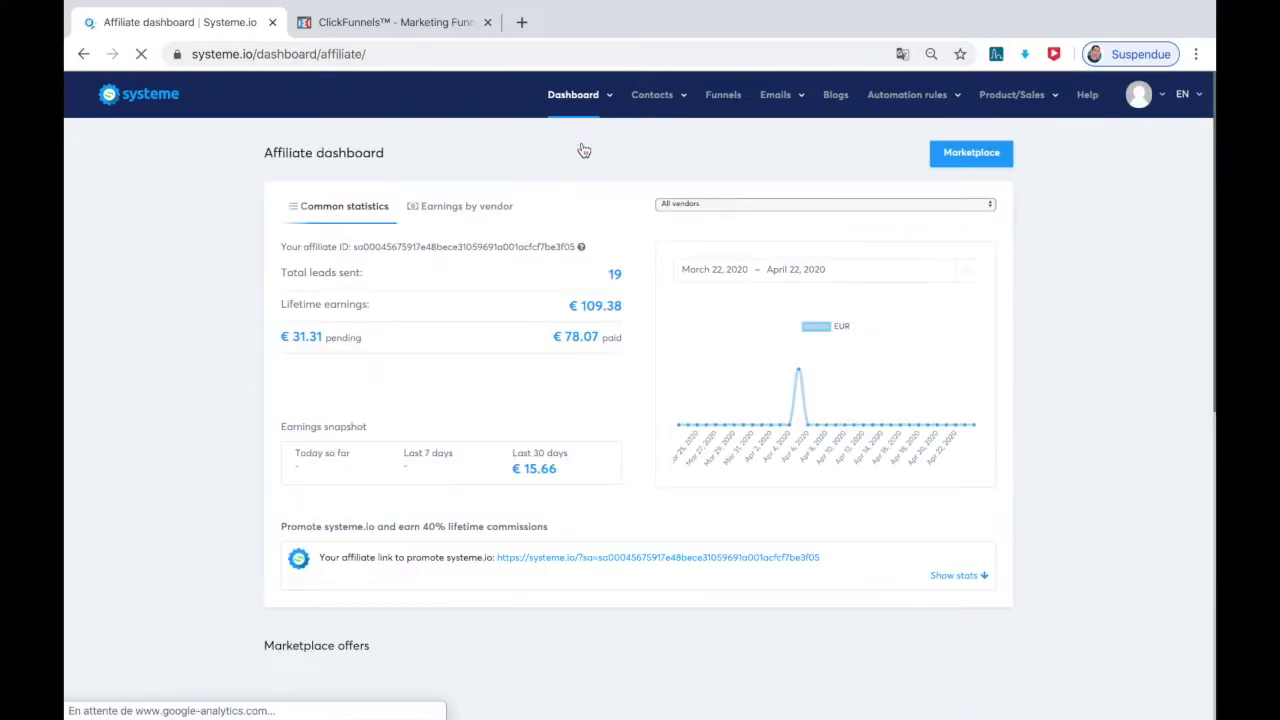
pyautogui.click(166, 104)
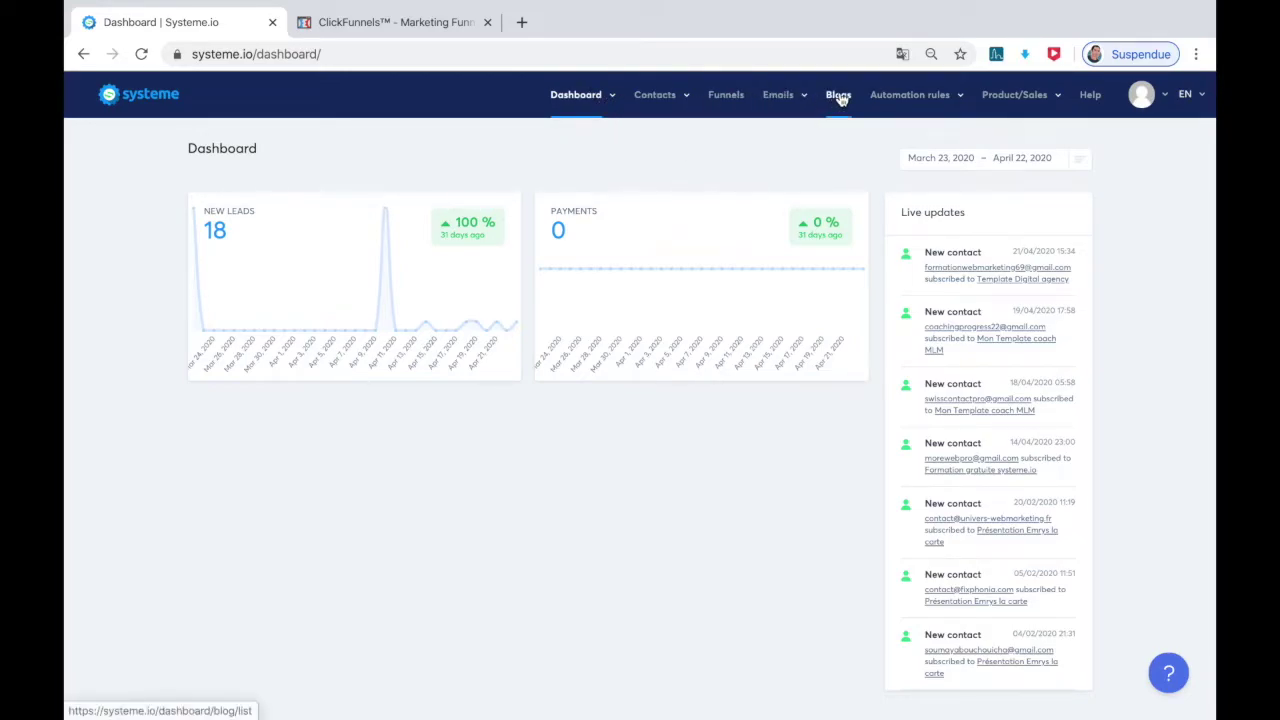
pyautogui.moveTo(1012, 95)
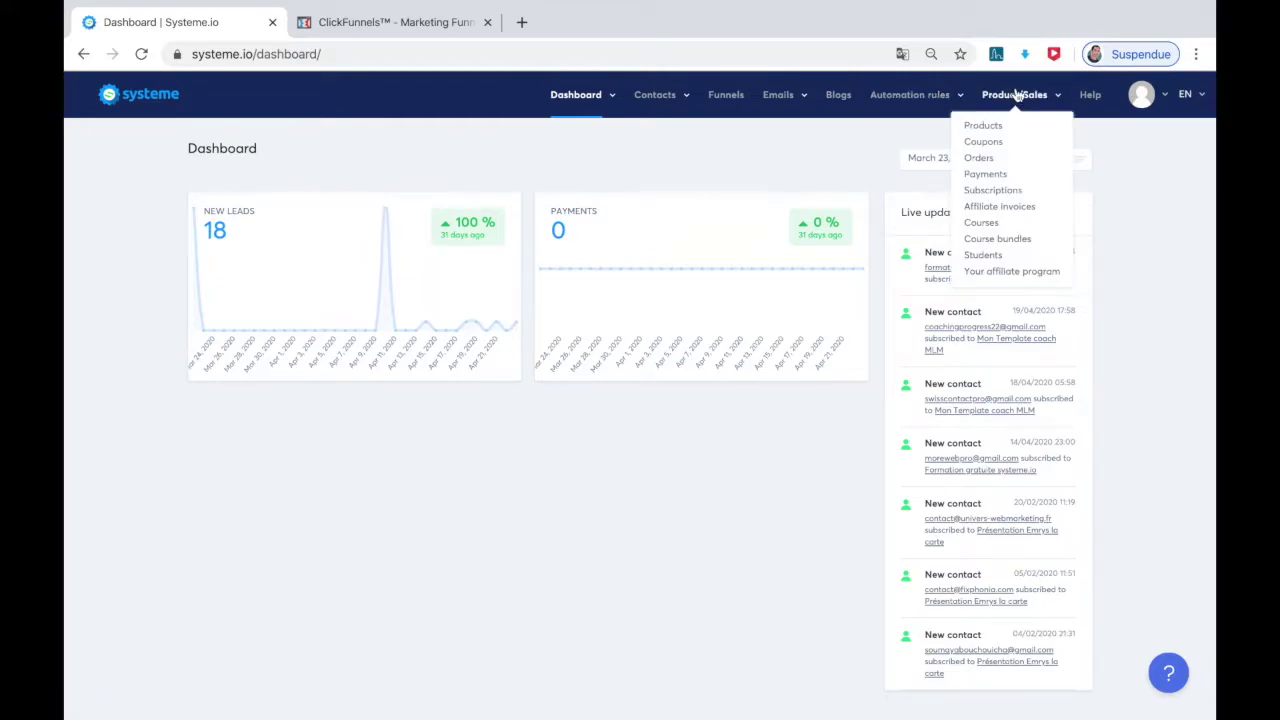
pyautogui.click(1166, 98)
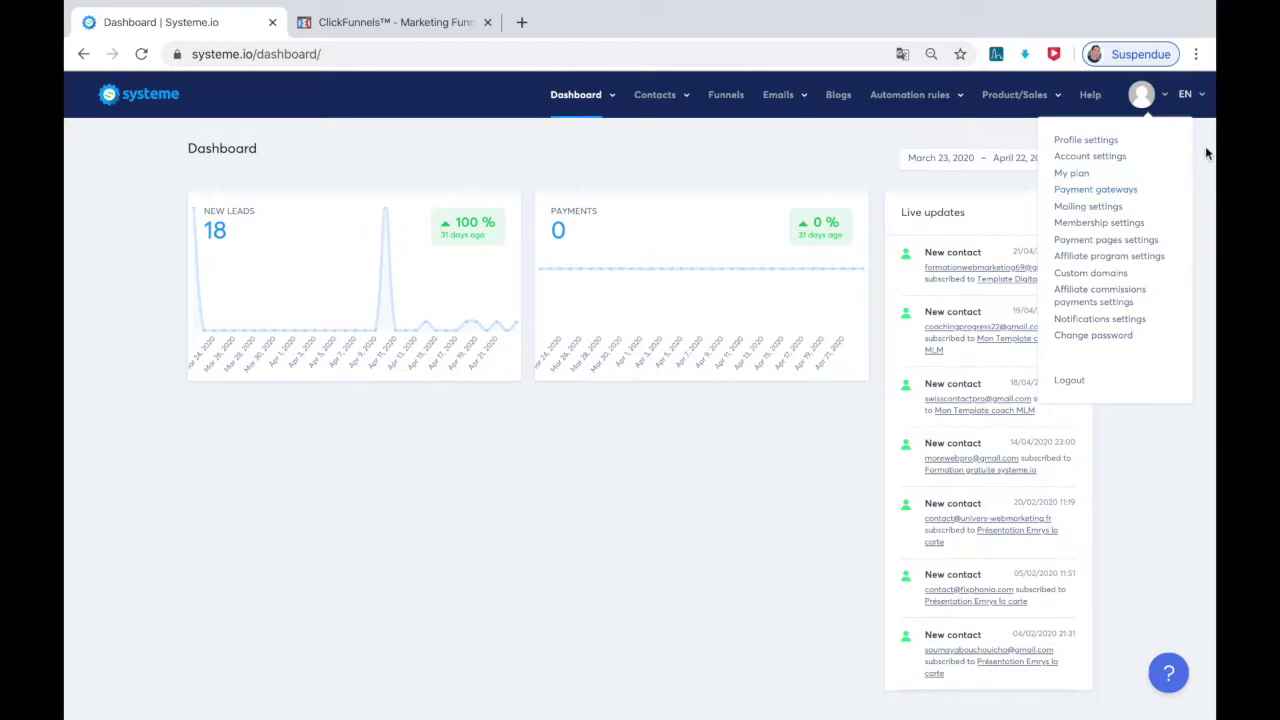
pyautogui.click(407, 24)
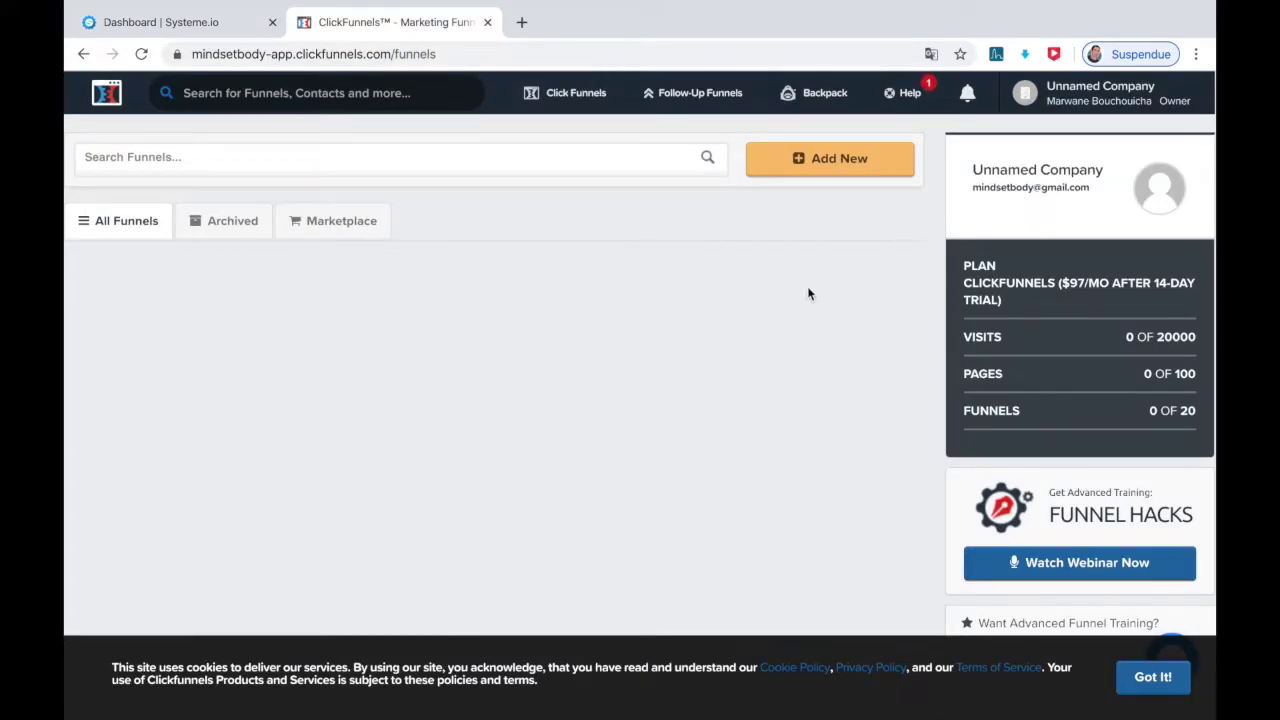
pyautogui.moveTo(570, 92)
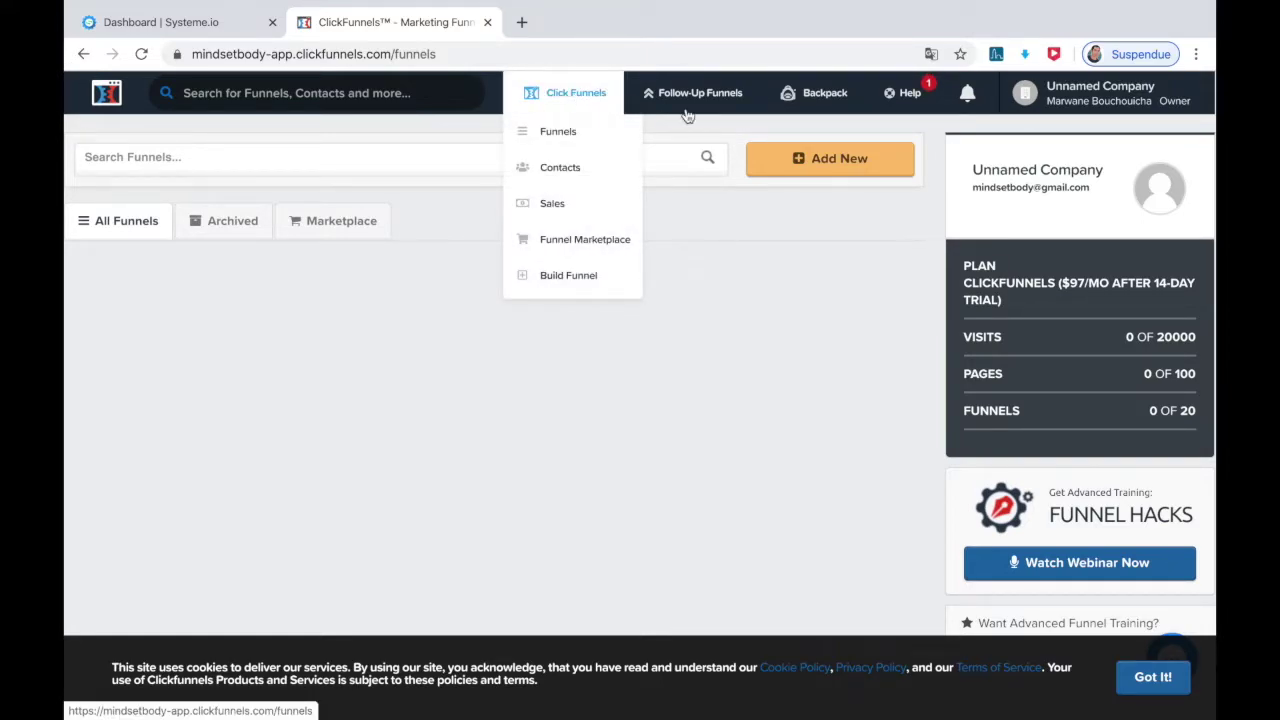
pyautogui.click(850, 170)
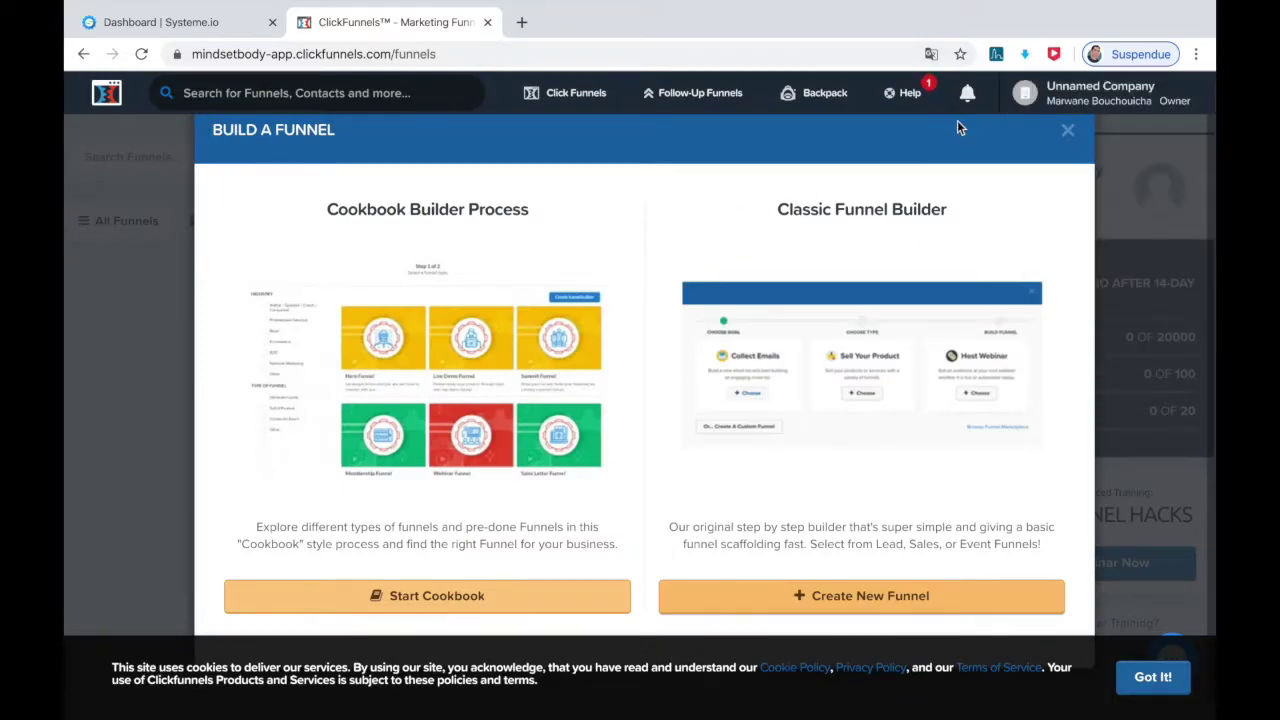
pyautogui.click(1066, 133)
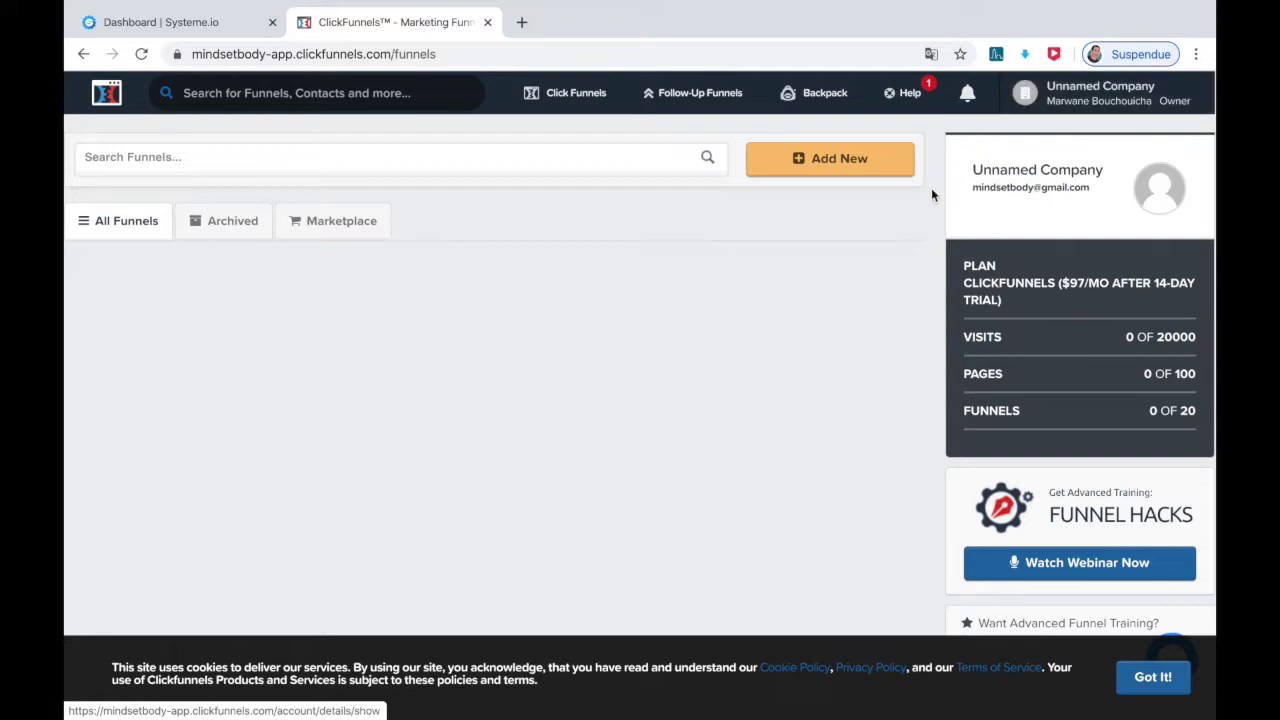
# Browse the 30 Systeme.io contacts, then return to the main dashboard.
pyautogui.click(184, 26)
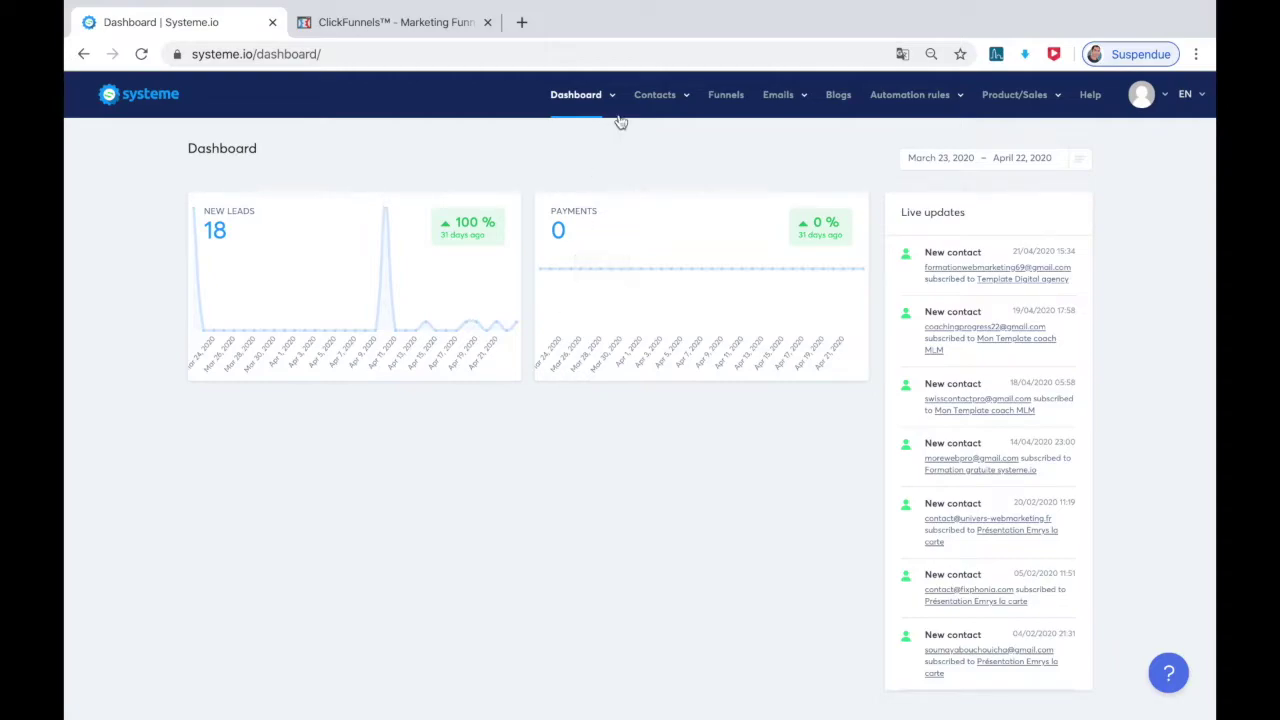
pyautogui.moveTo(660, 95)
pyautogui.click(650, 130)
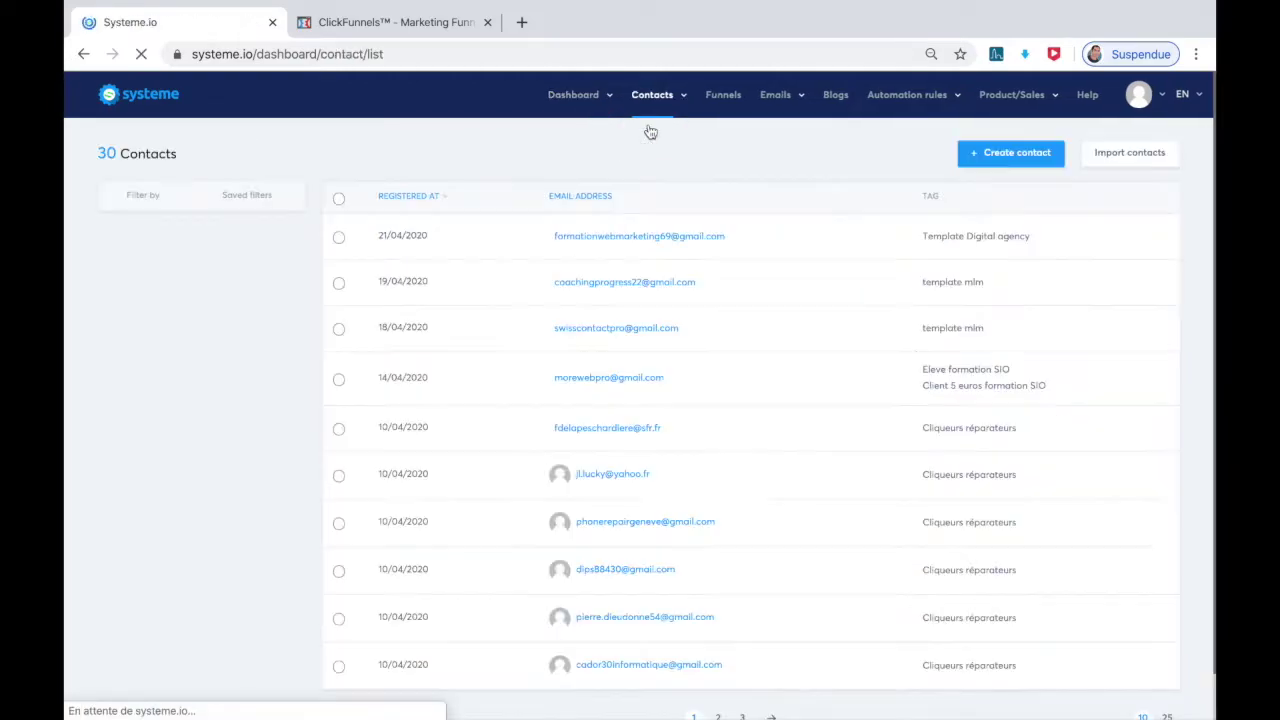
pyautogui.scroll(-1, 751, 338)
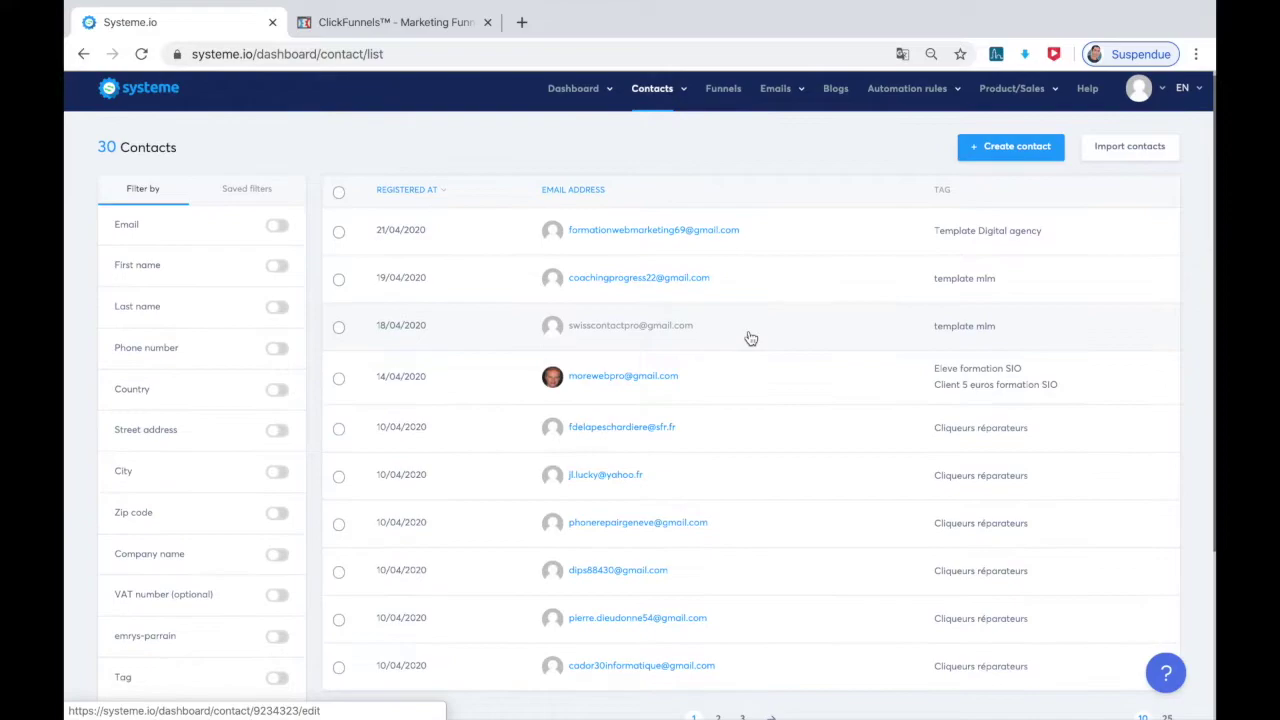
pyautogui.scroll(1, 751, 338)
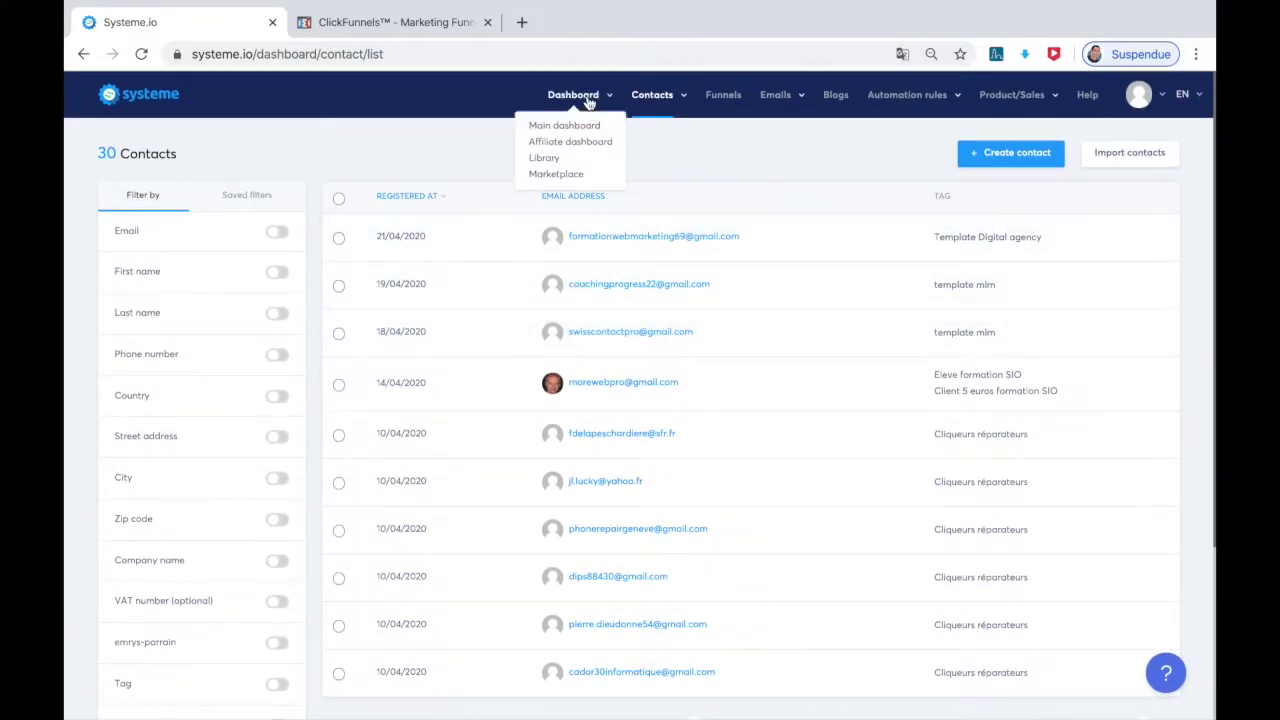
pyautogui.click(570, 126)
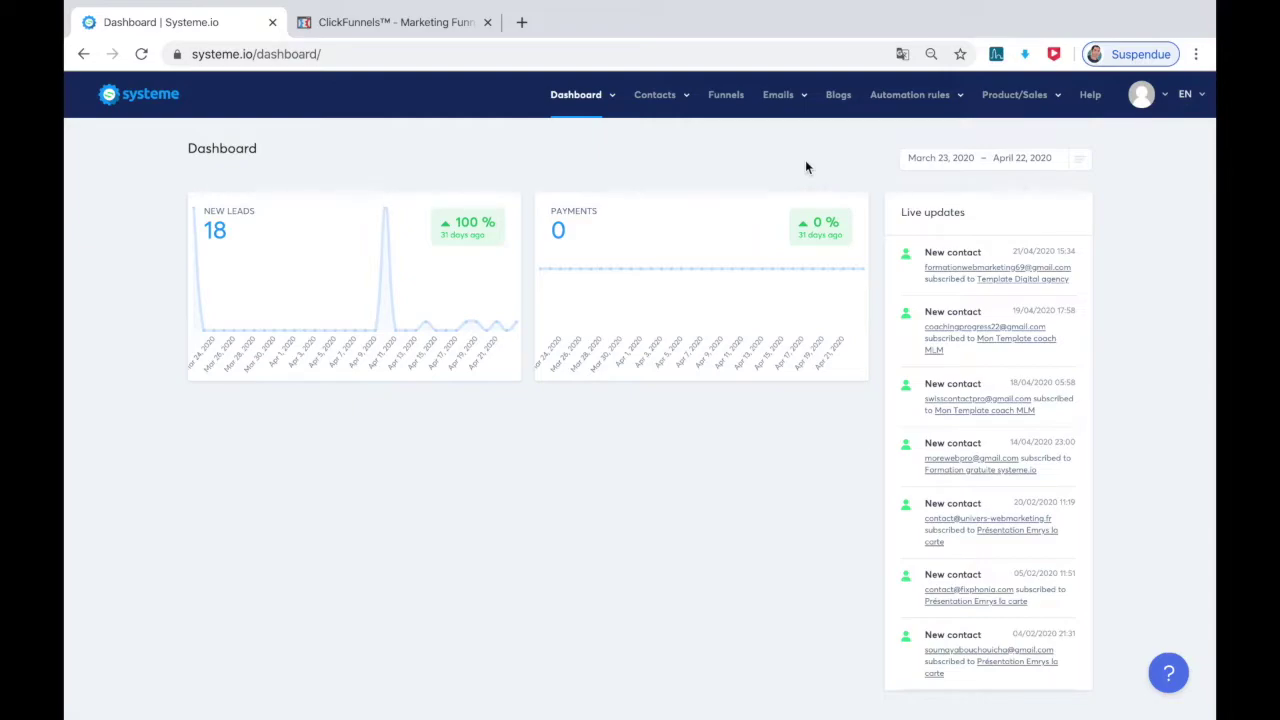
# Create a Sell-type funnel named 'new funnel' in Systeme.io, then move over to ClickFunnels.
pyautogui.click(722, 97)
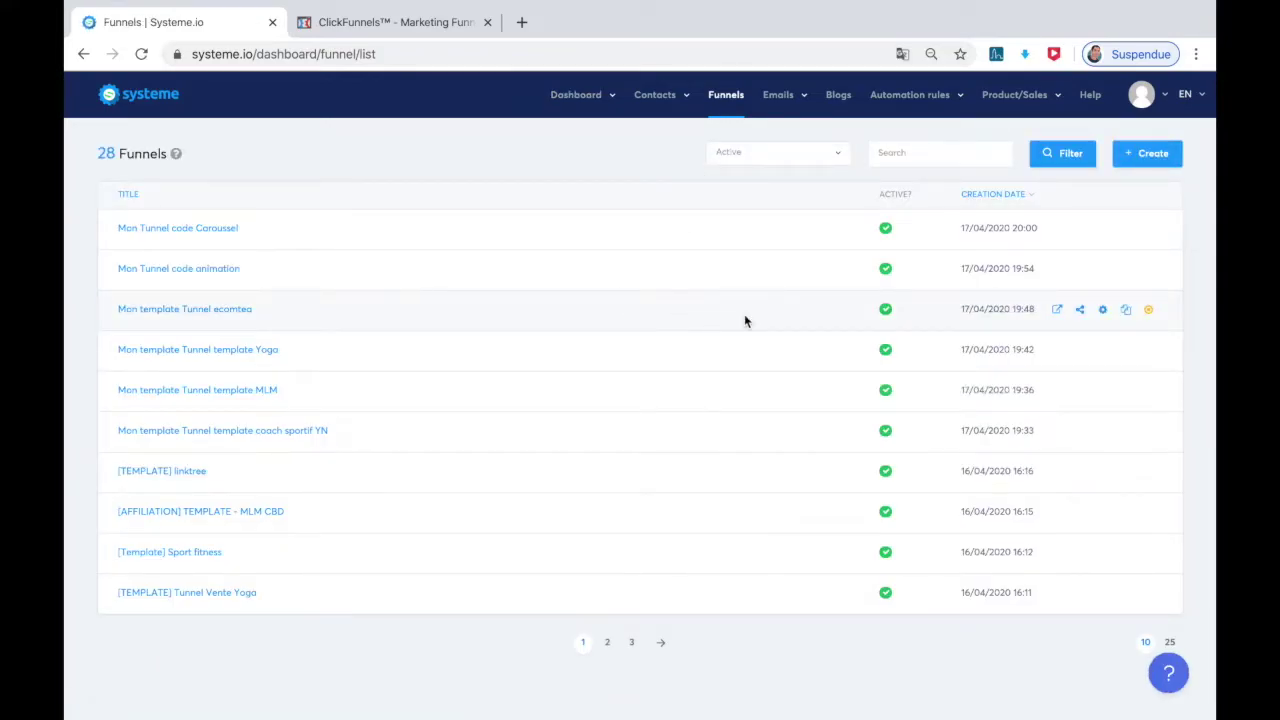
pyautogui.click(1155, 160)
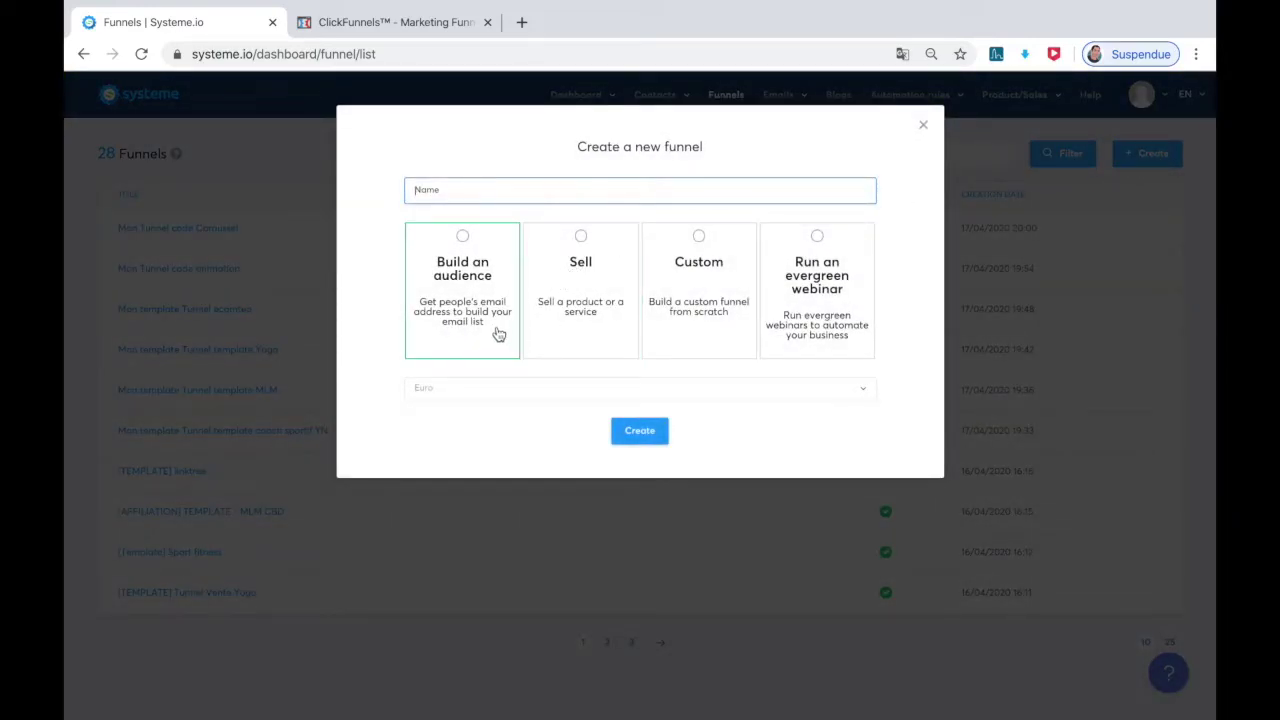
pyautogui.click(485, 197)
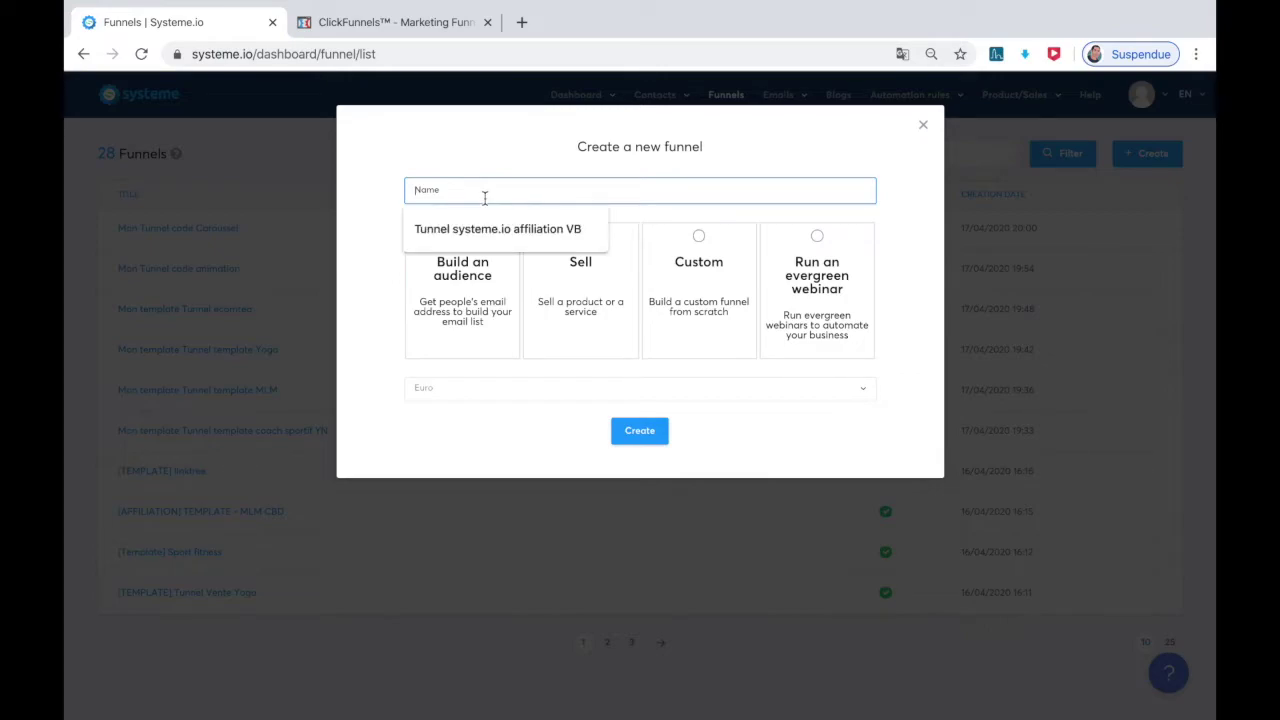
pyautogui.write('new')
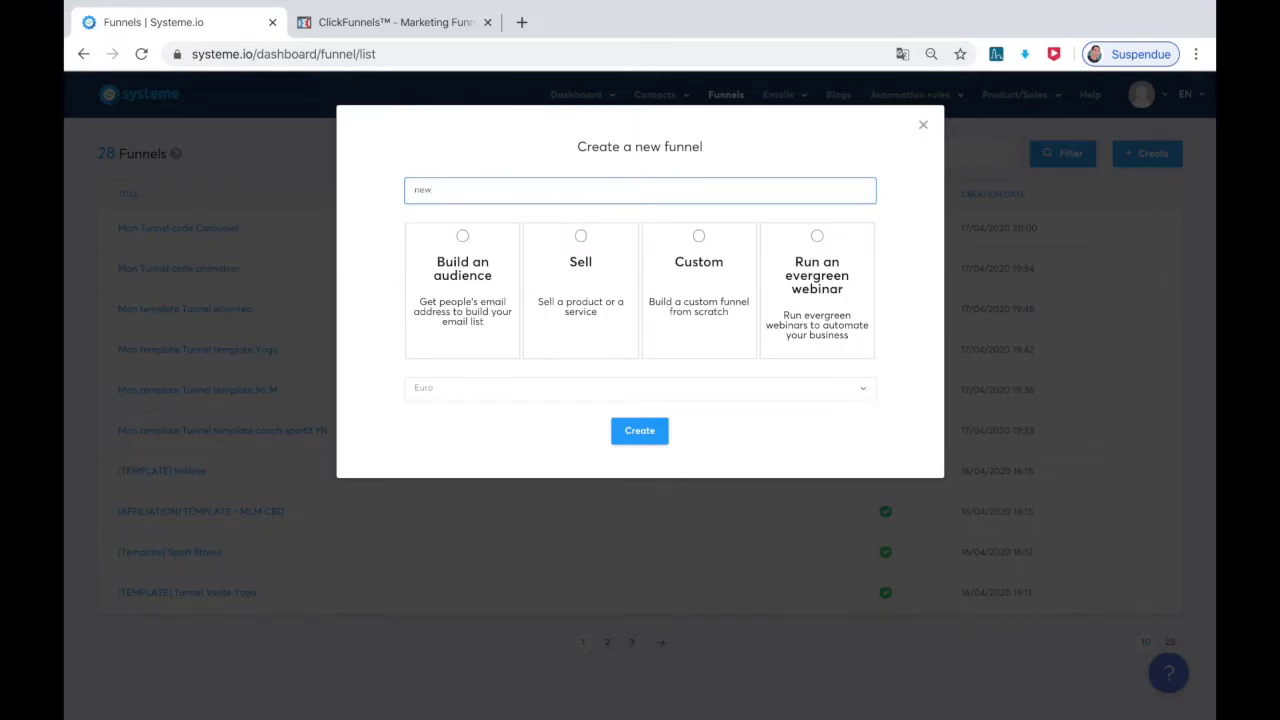
pyautogui.write(' funnel')
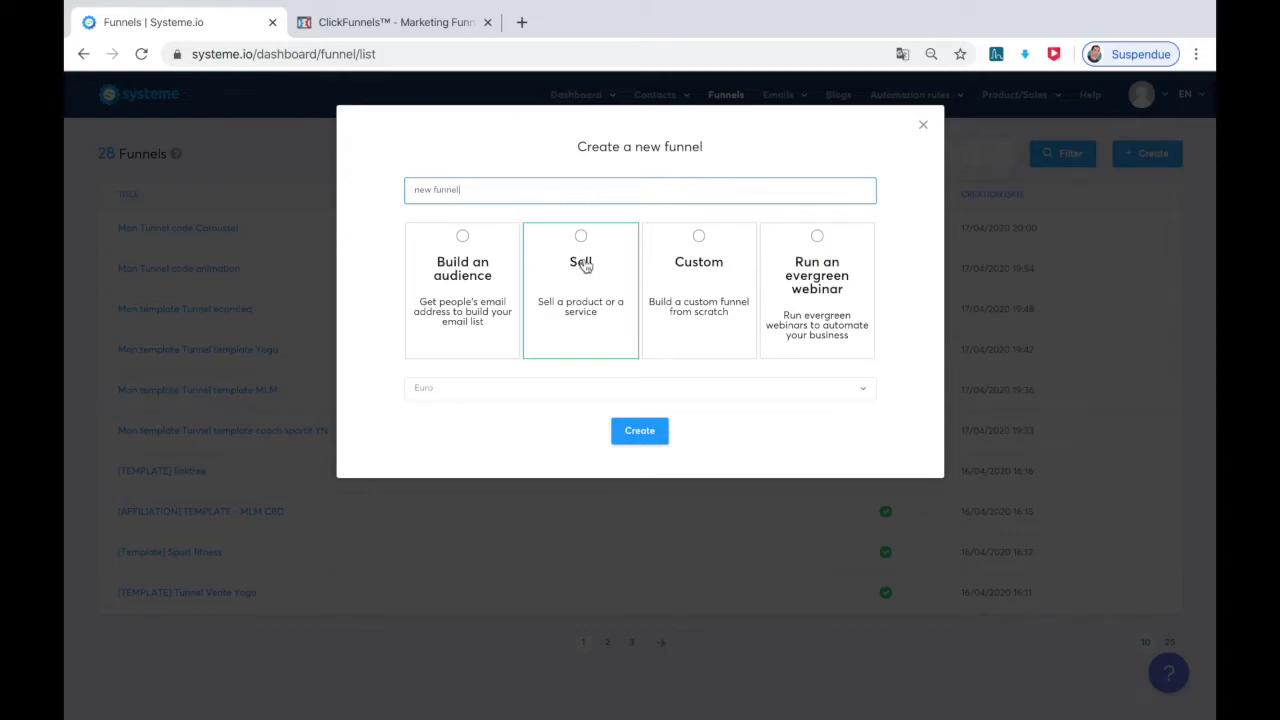
pyautogui.click(586, 264)
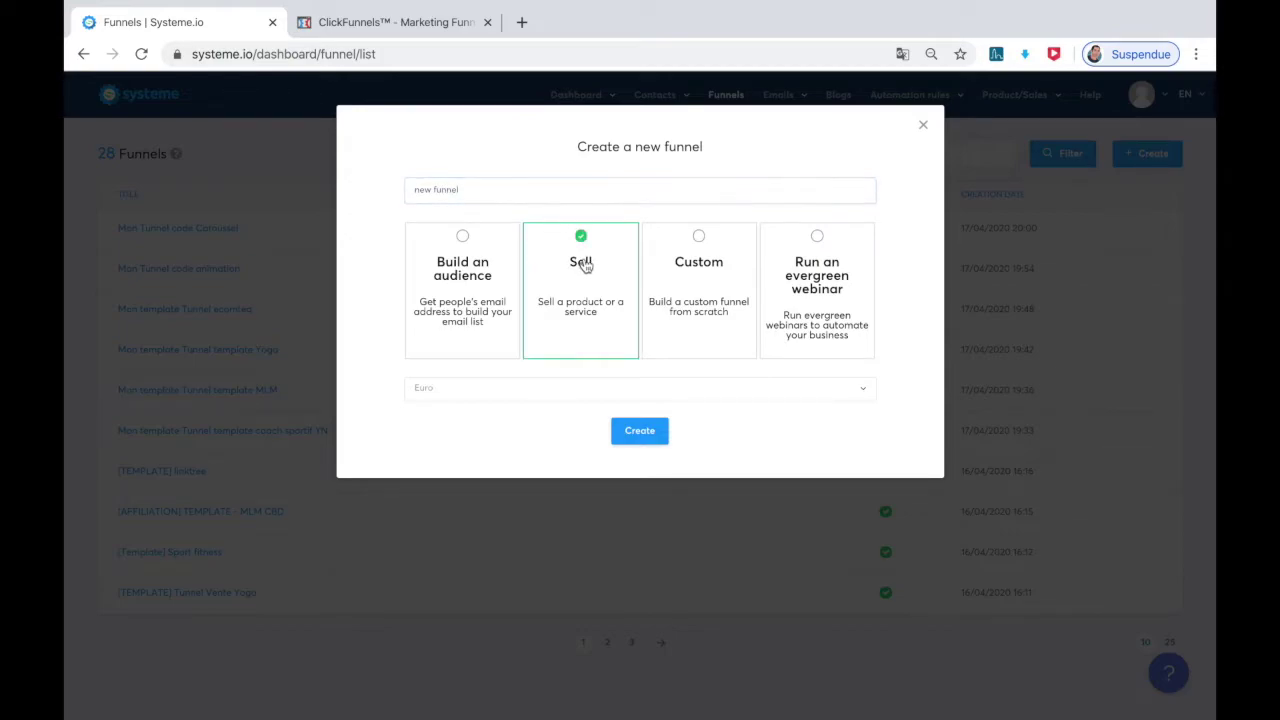
pyautogui.click(640, 432)
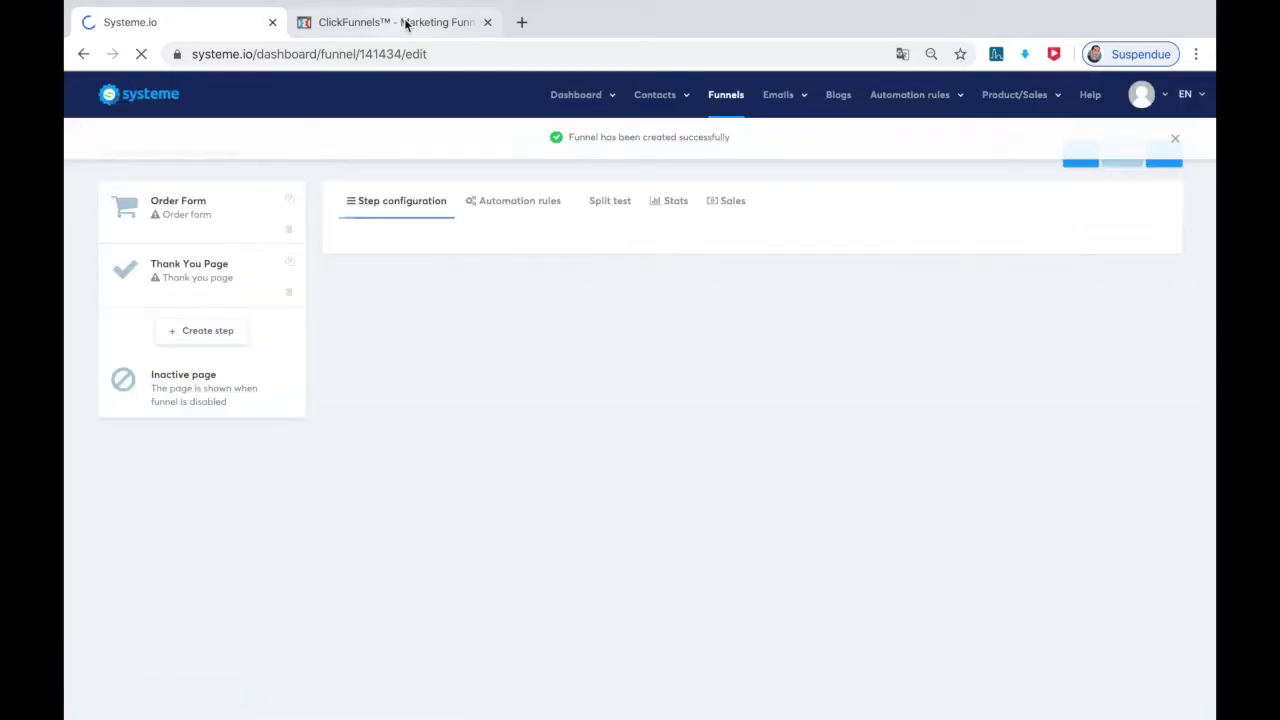
pyautogui.click(405, 22)
pyautogui.click(851, 168)
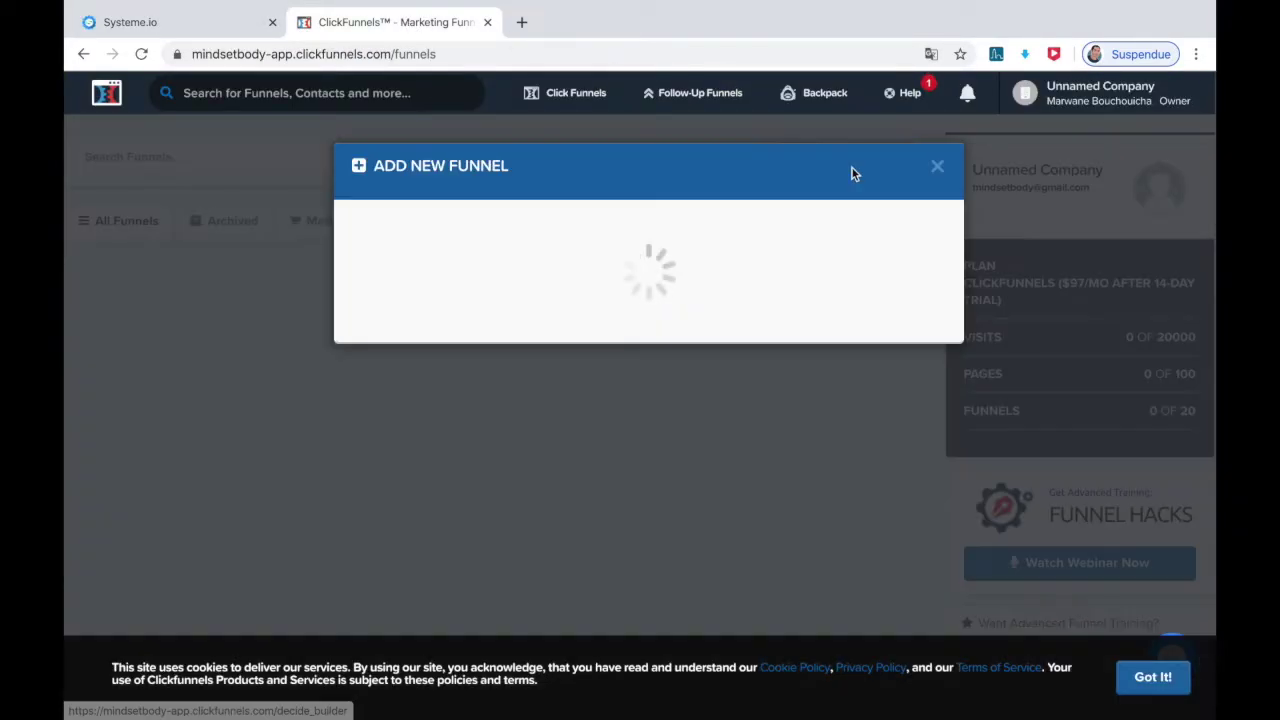
pyautogui.click(861, 595)
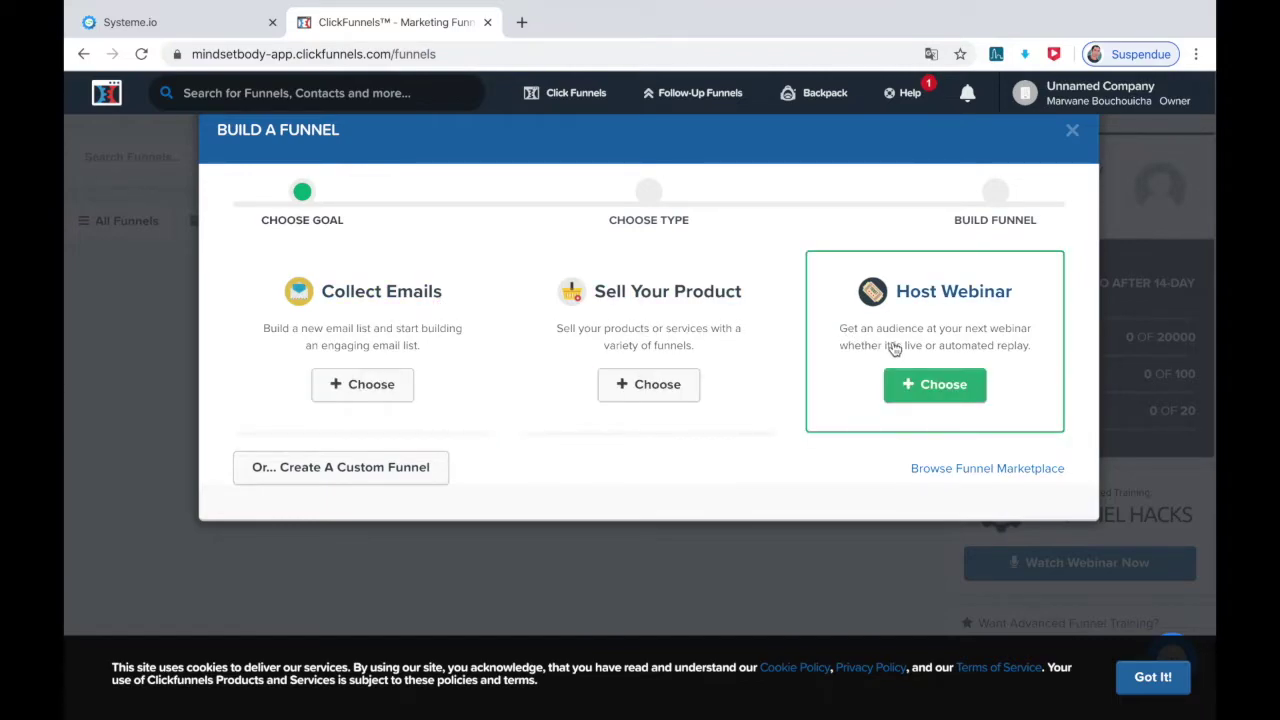
pyautogui.click(1072, 131)
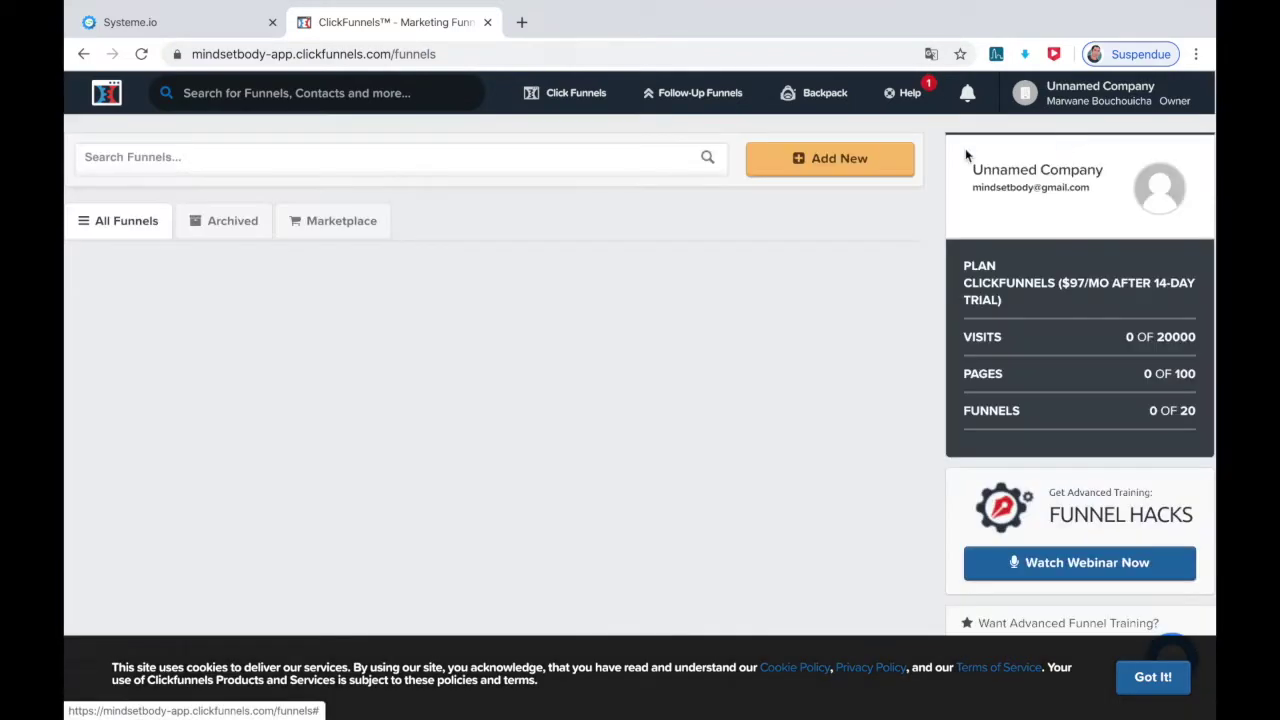
# Apply the blue contact-information checkout template to the Order Form step and open it in the editor.
pyautogui.click(172, 24)
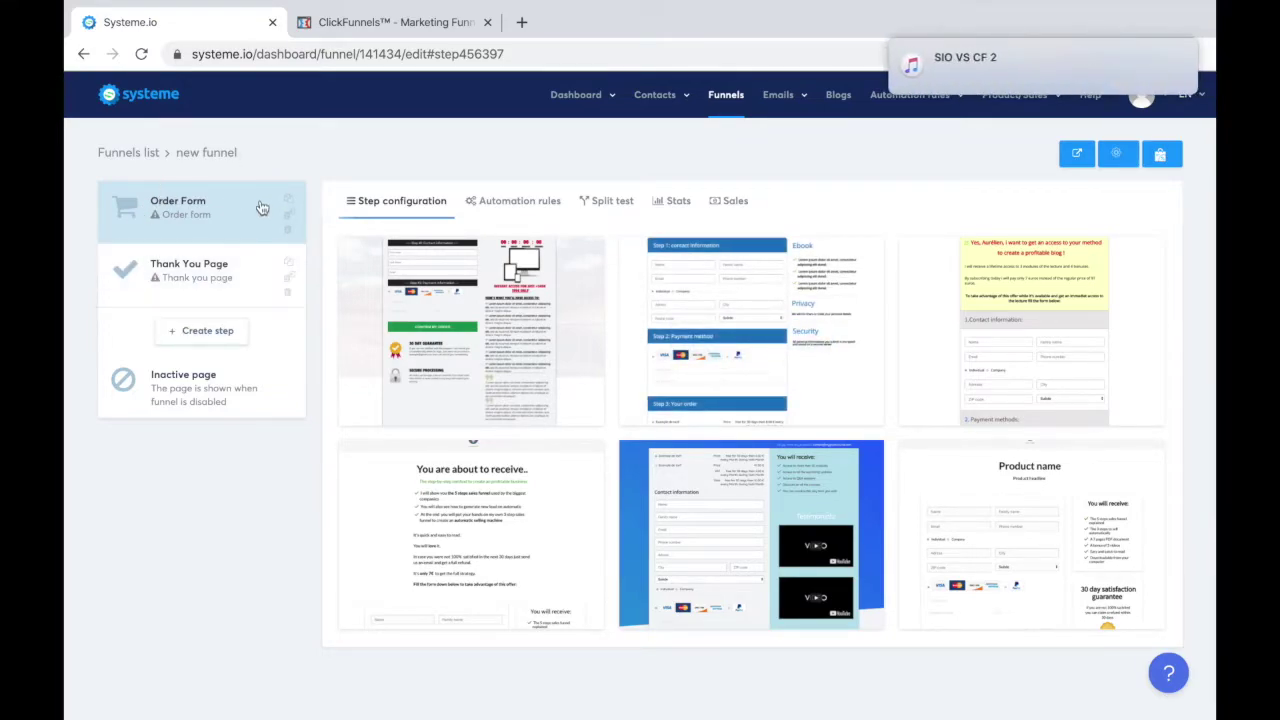
pyautogui.click(700, 333)
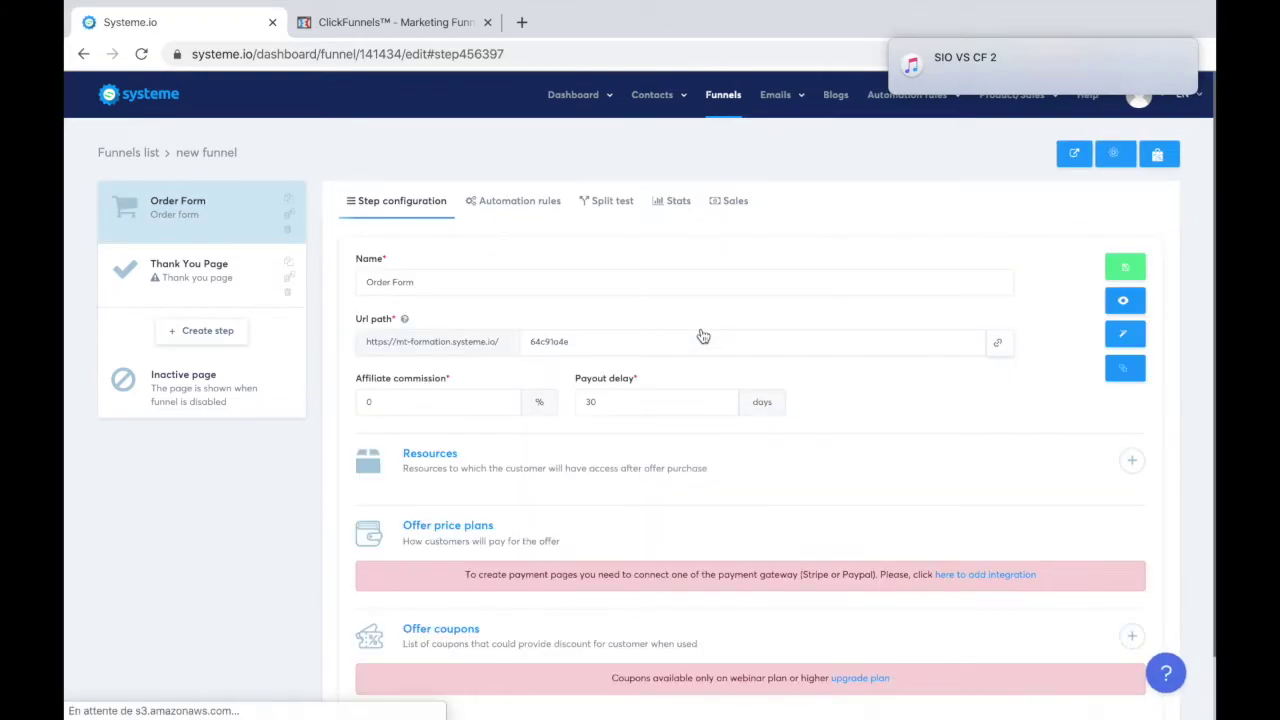
pyautogui.click(1125, 337)
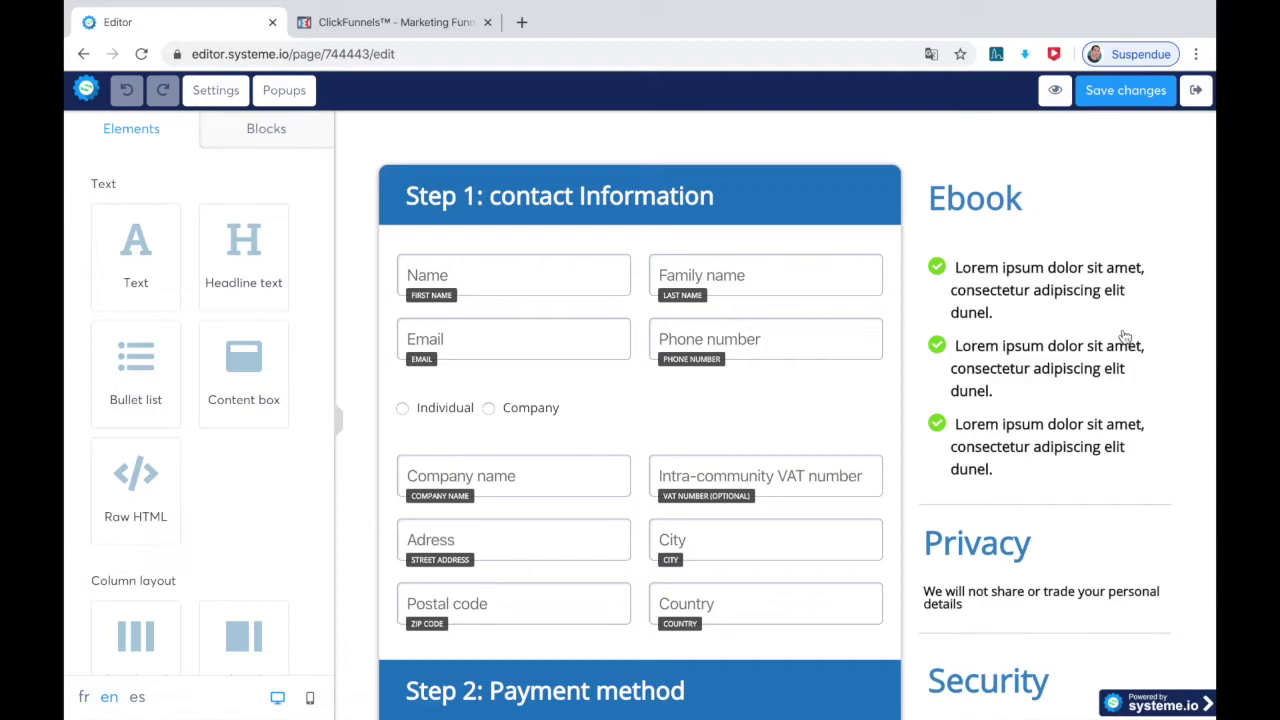
pyautogui.moveTo(720, 443)
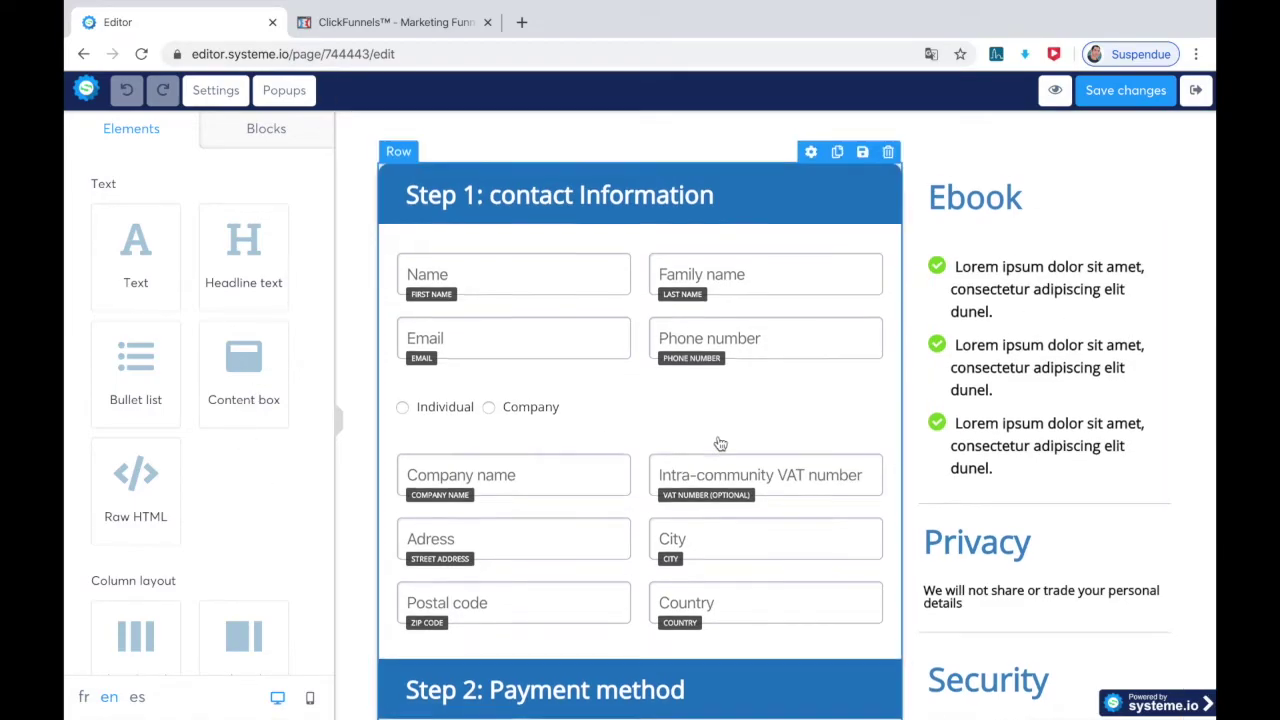
# Place a Video block from the Media elements into the order form below Individual/Company.
pyautogui.scroll(-4, 720, 443)
pyautogui.scroll(2, 720, 443)
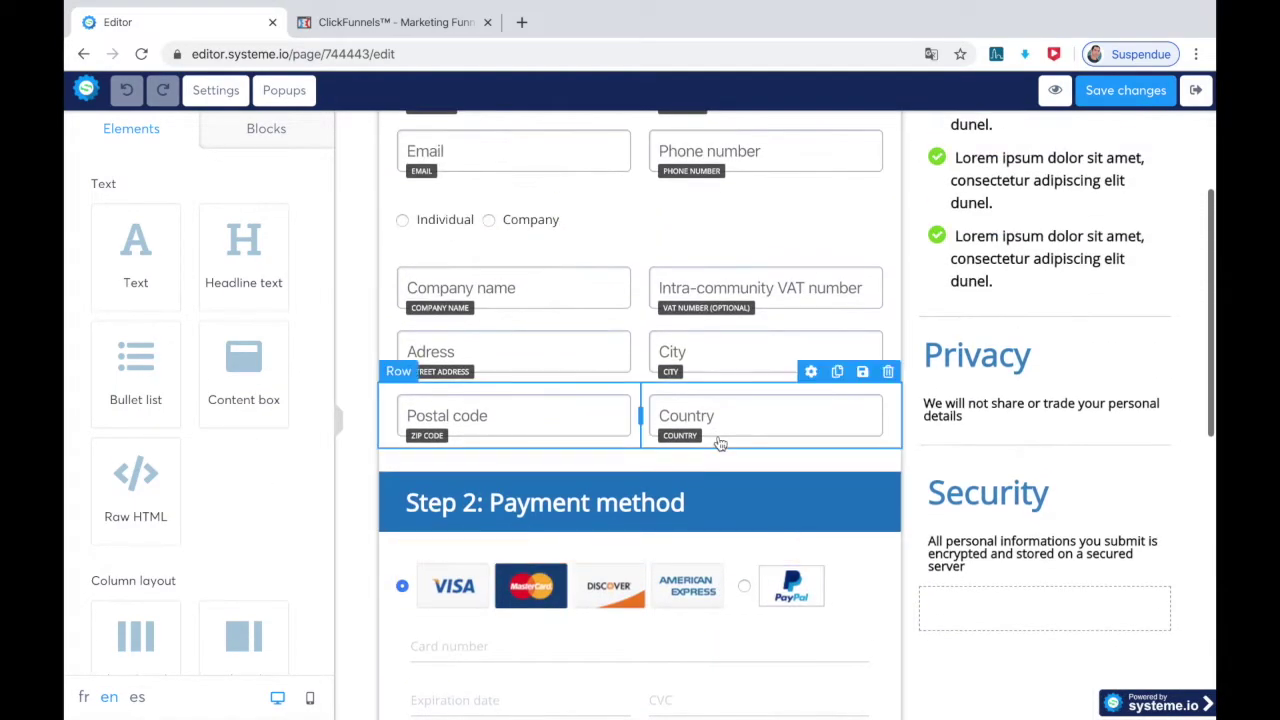
pyautogui.scroll(-1, 274, 448)
pyautogui.scroll(-2, 274, 448)
pyautogui.scroll(-3, 275, 445)
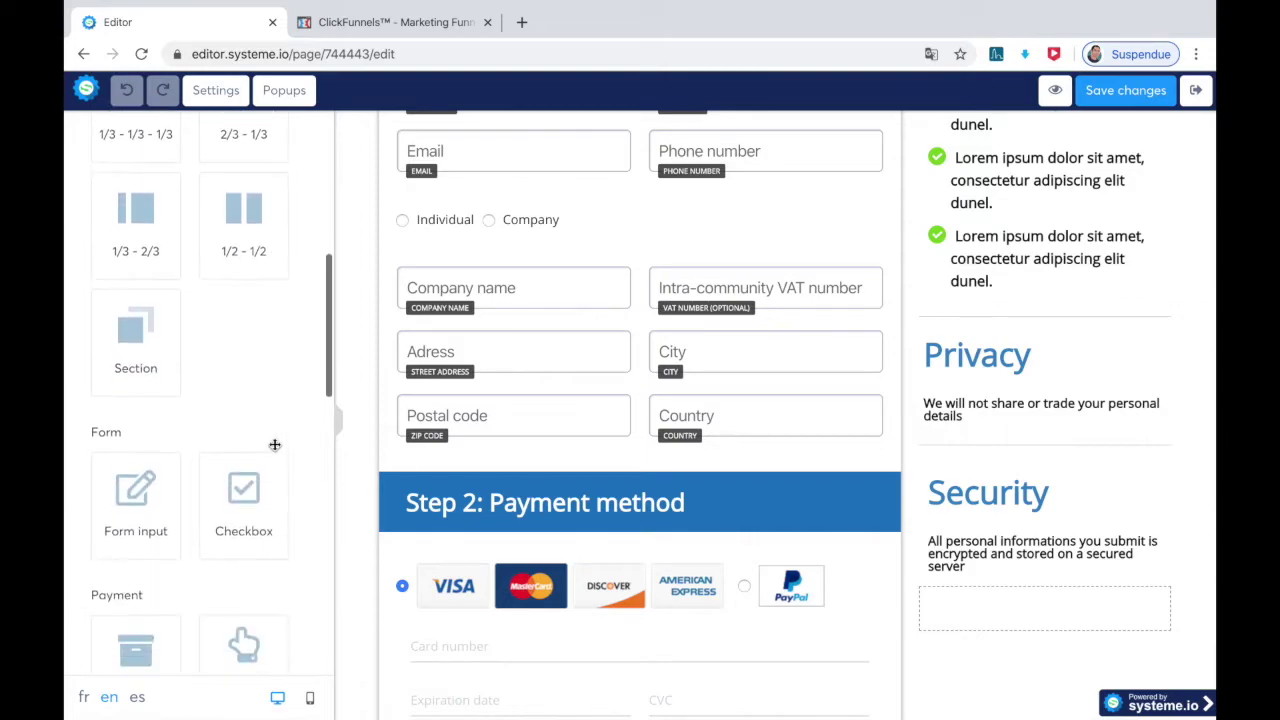
pyautogui.scroll(-1, 265, 490)
pyautogui.scroll(-3, 246, 566)
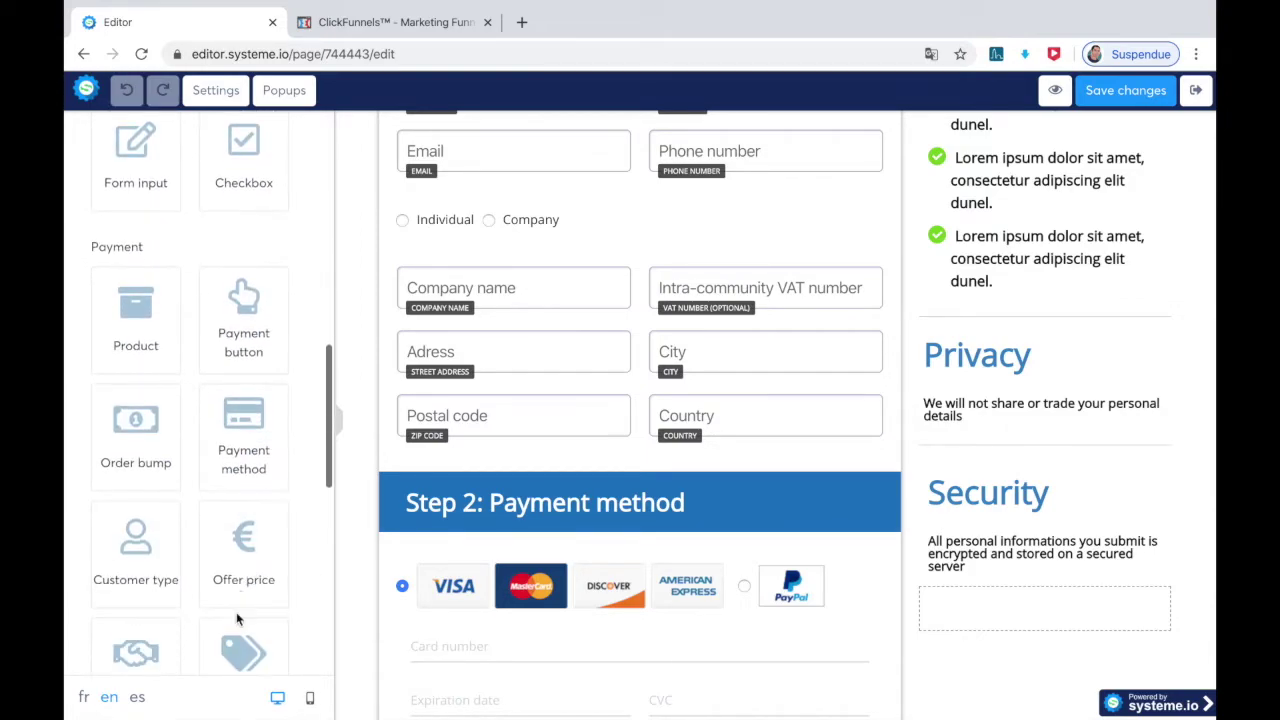
pyautogui.scroll(-1, 237, 615)
pyautogui.scroll(-3, 239, 560)
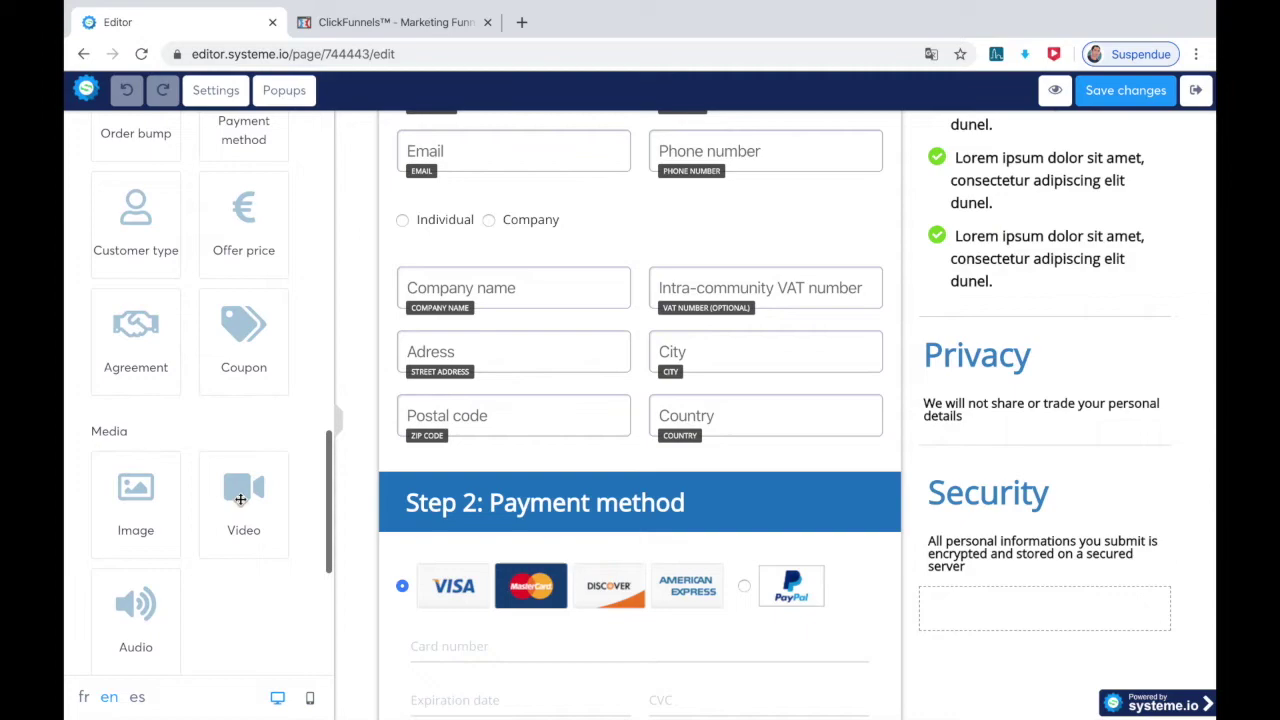
pyautogui.moveTo(240, 499)
pyautogui.mouseDown()
pyautogui.moveTo(586, 272)
pyautogui.moveTo(626, 226)
pyautogui.mouseUp()
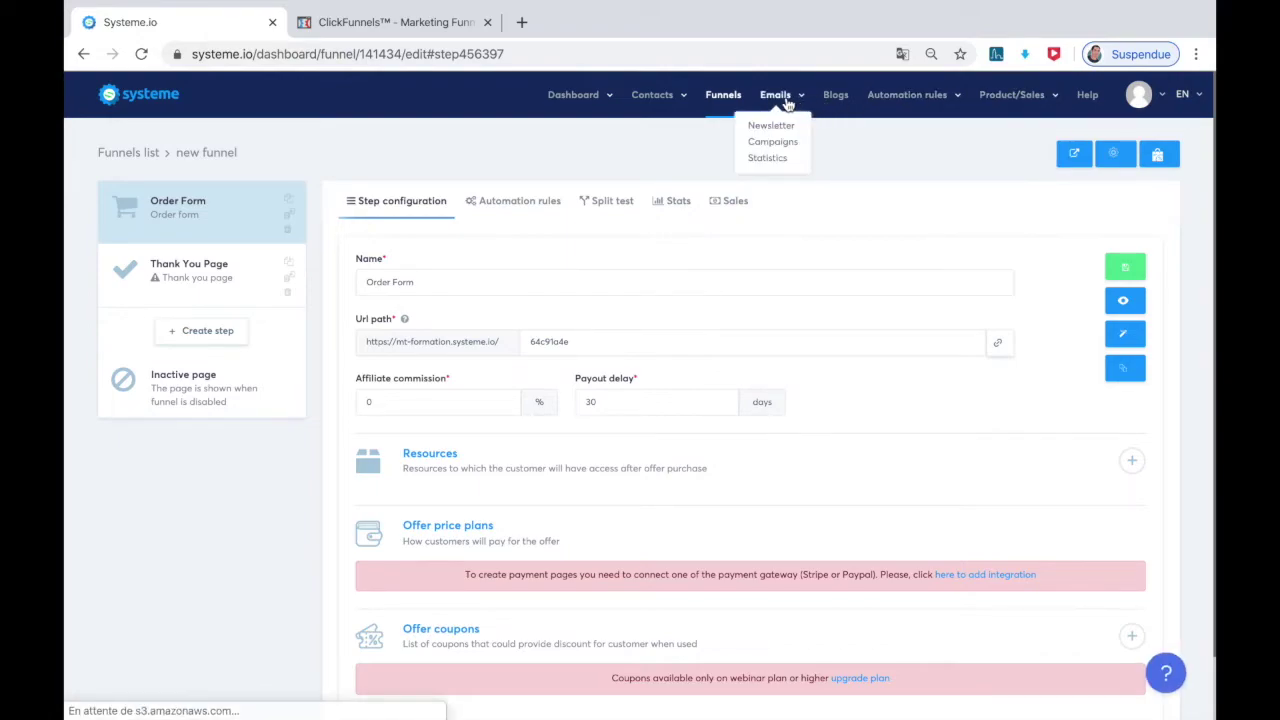
pyautogui.moveTo(775, 95)
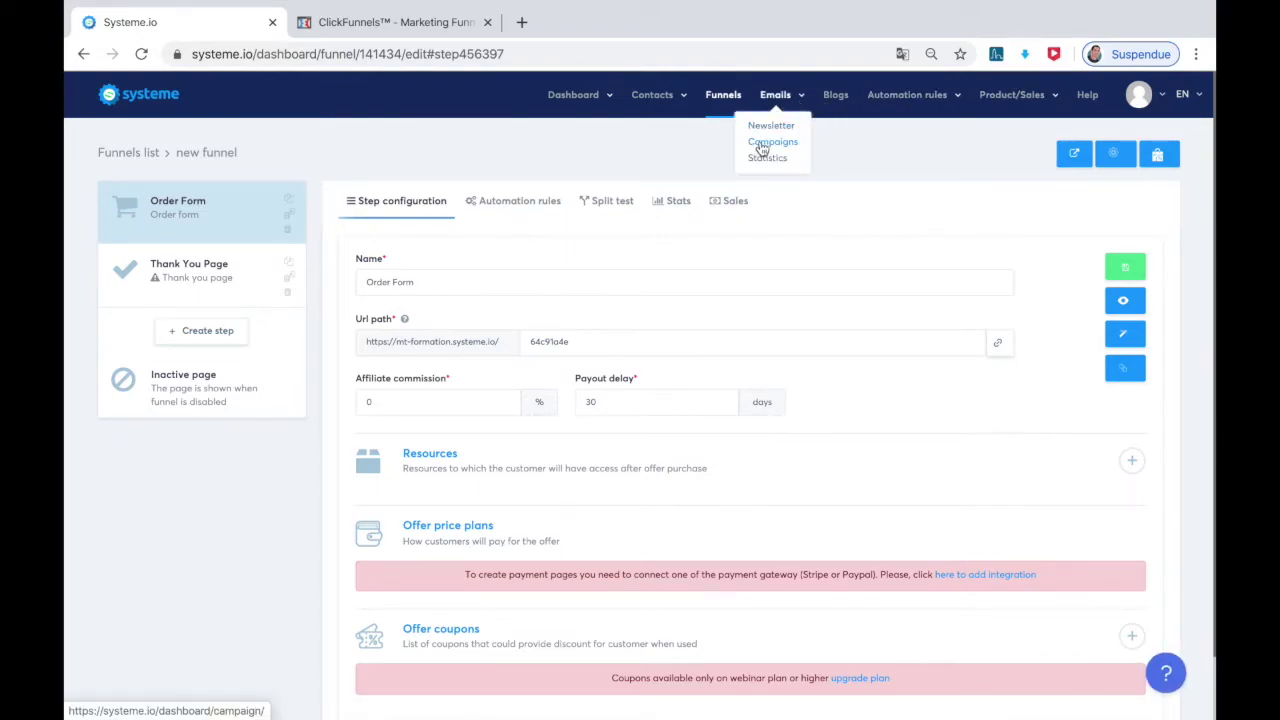
# Create and save an email campaign named 'new campaign'.
pyautogui.click(768, 143)
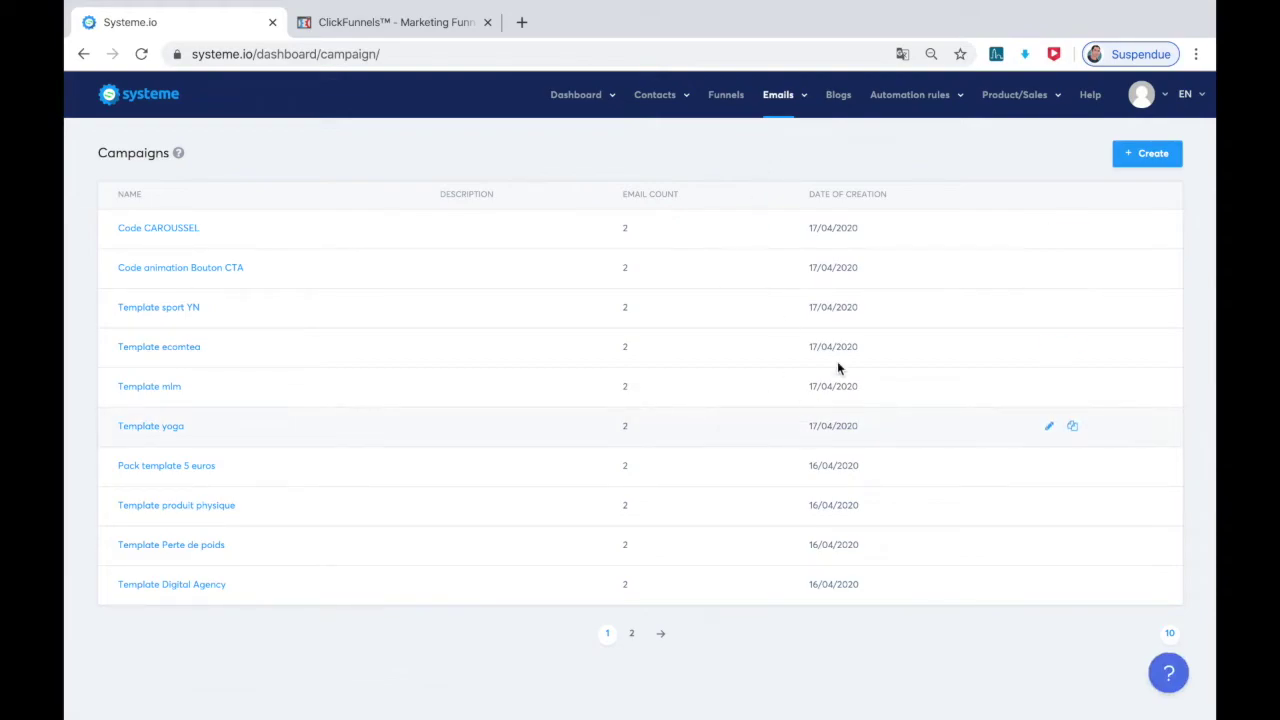
pyautogui.click(1155, 154)
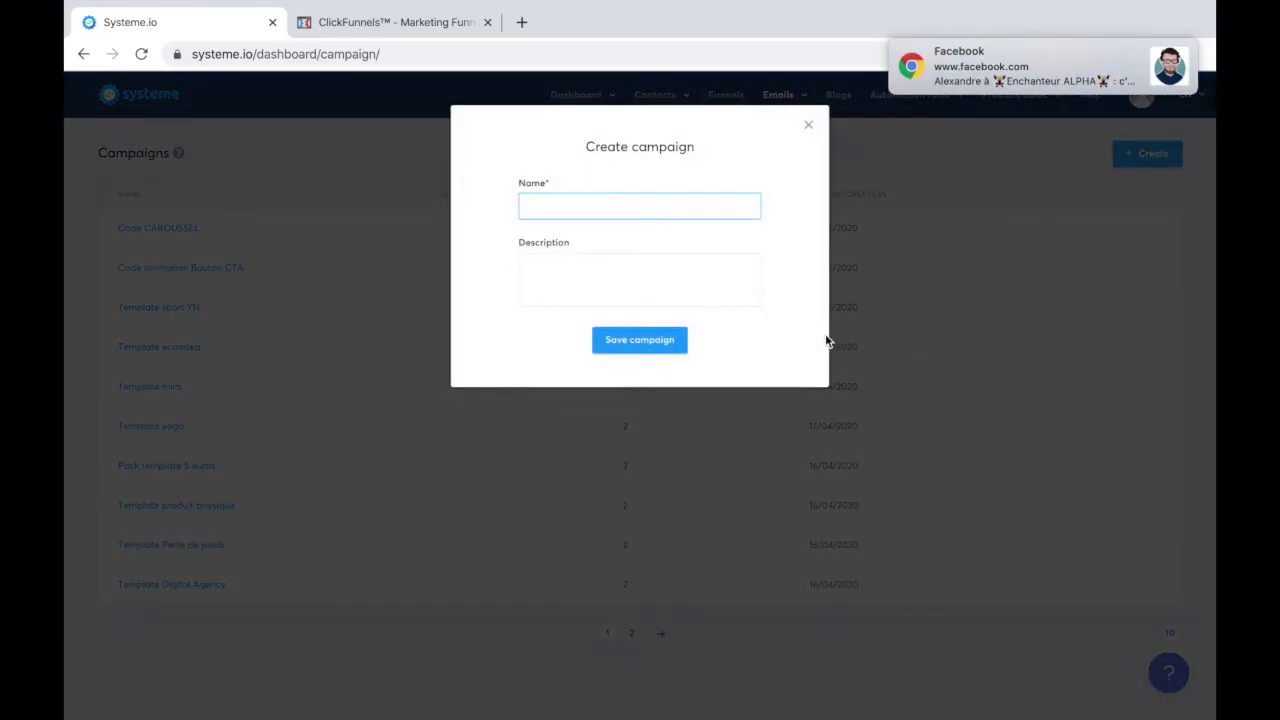
pyautogui.write('ne')
pyautogui.write('w capa')
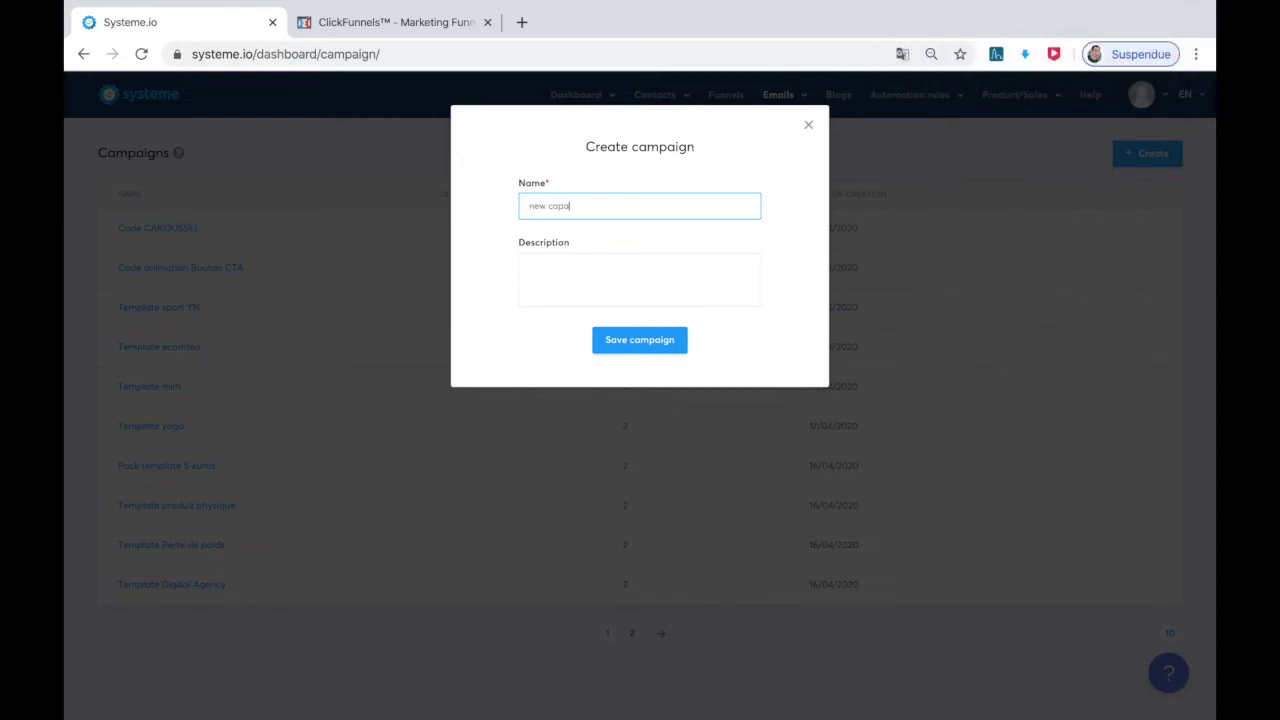
pyautogui.press('BackSpace')
pyautogui.press('BackSpace')
pyautogui.write('mpaign')
pyautogui.click(641, 342)
pyautogui.moveTo(910, 95)
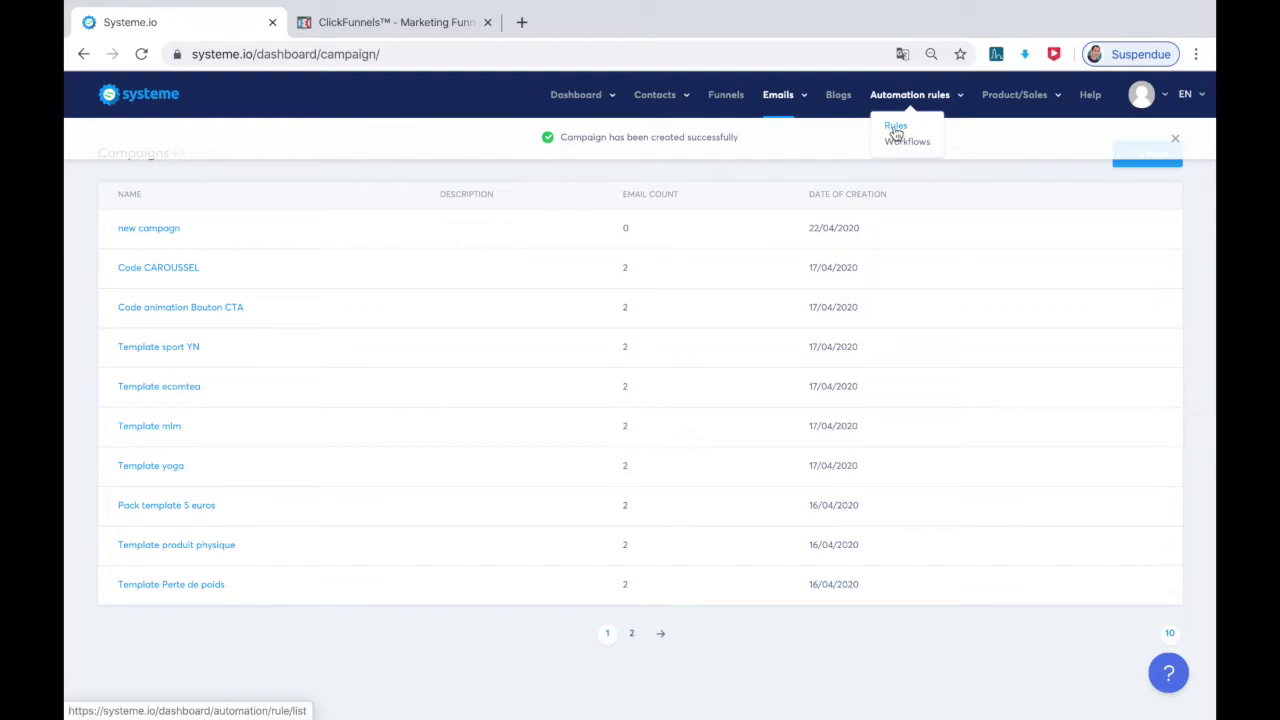
# Add a new automation rule, viewing the trigger types but closing them without choosing one.
pyautogui.click(896, 128)
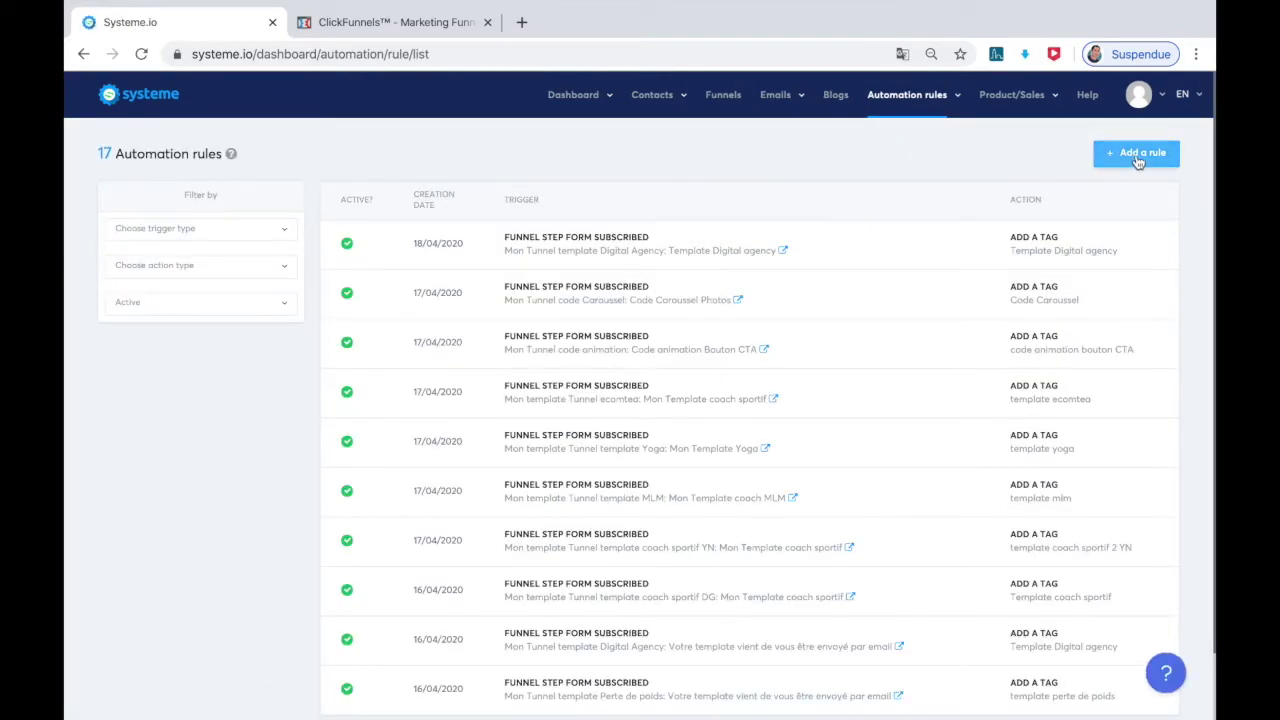
pyautogui.click(1137, 160)
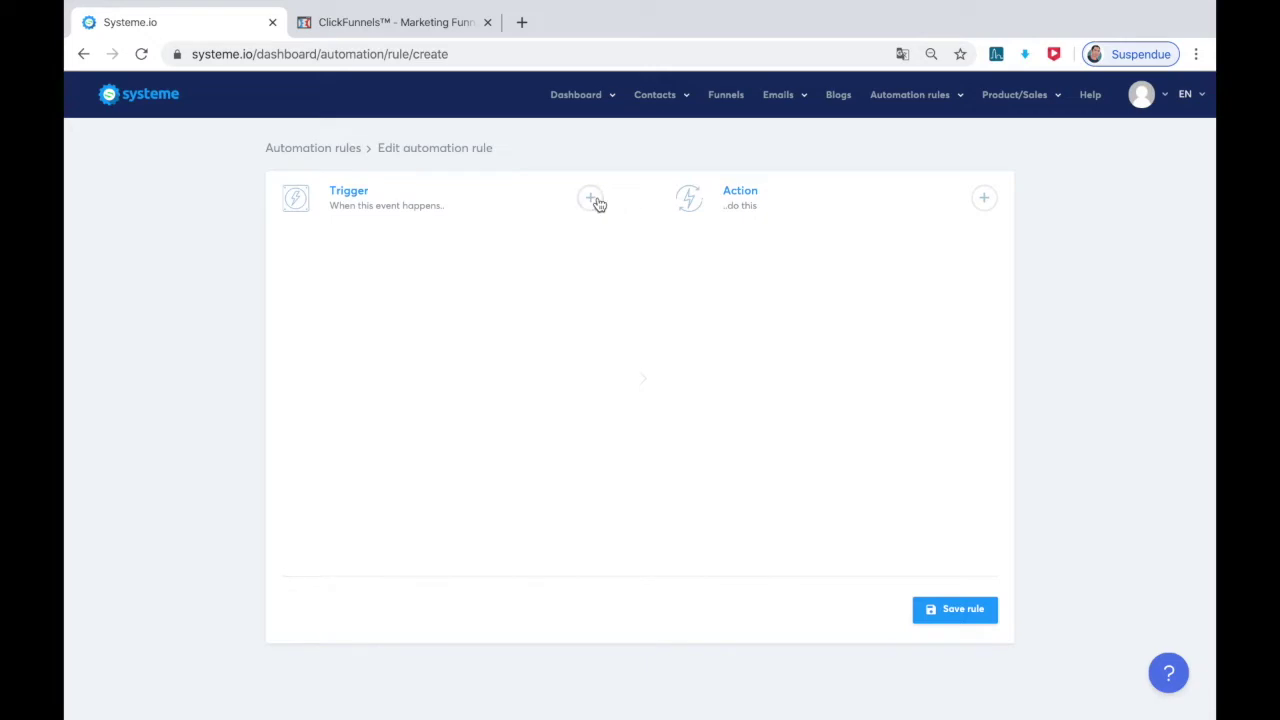
pyautogui.click(591, 199)
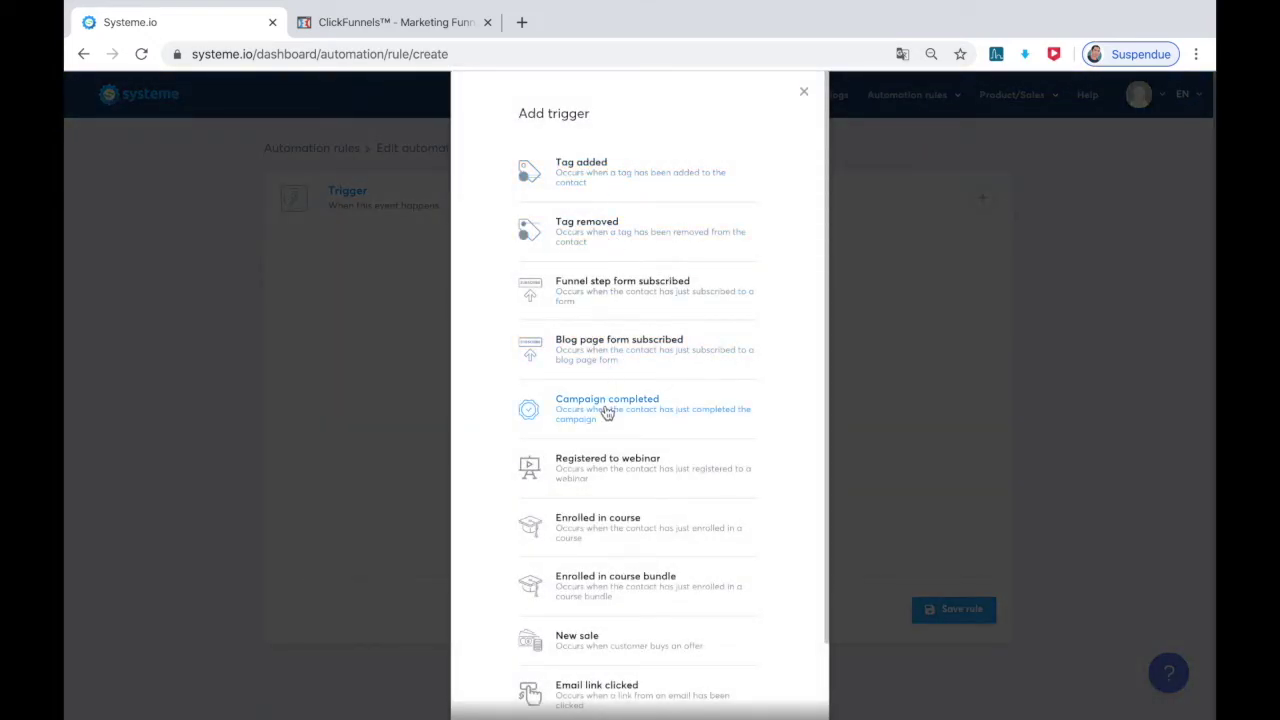
pyautogui.click(804, 94)
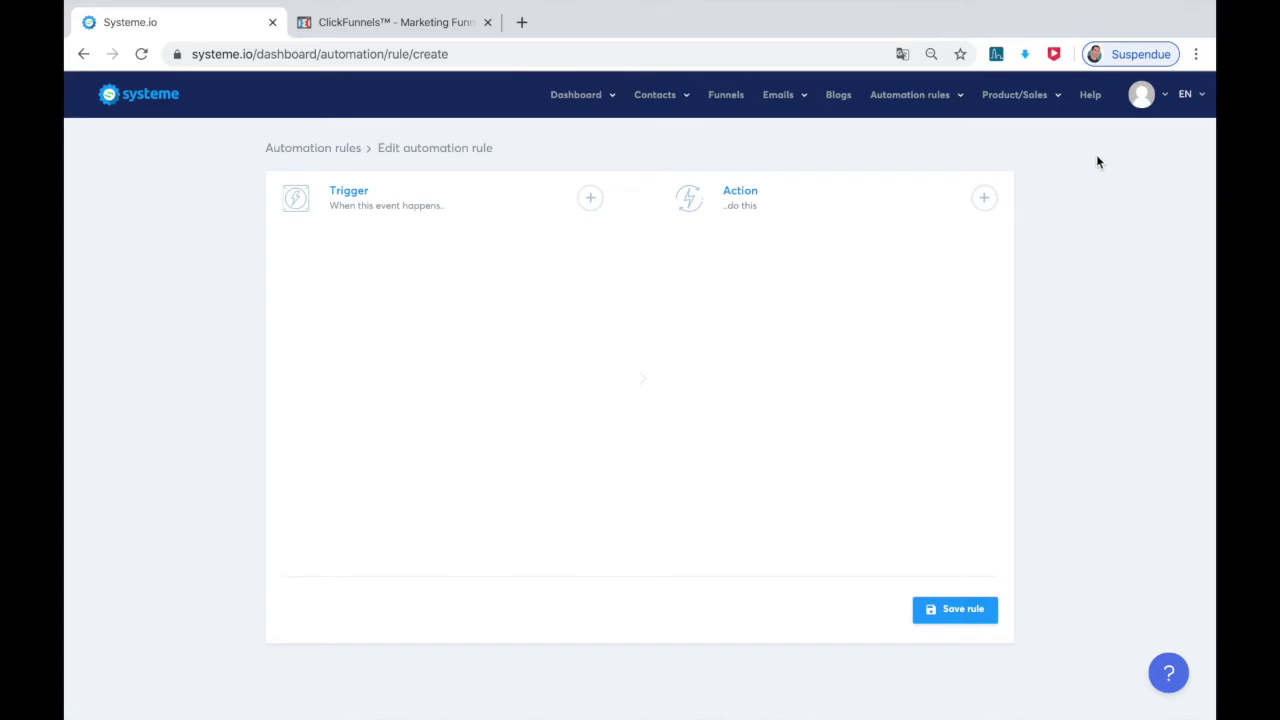
pyautogui.moveTo(576, 95)
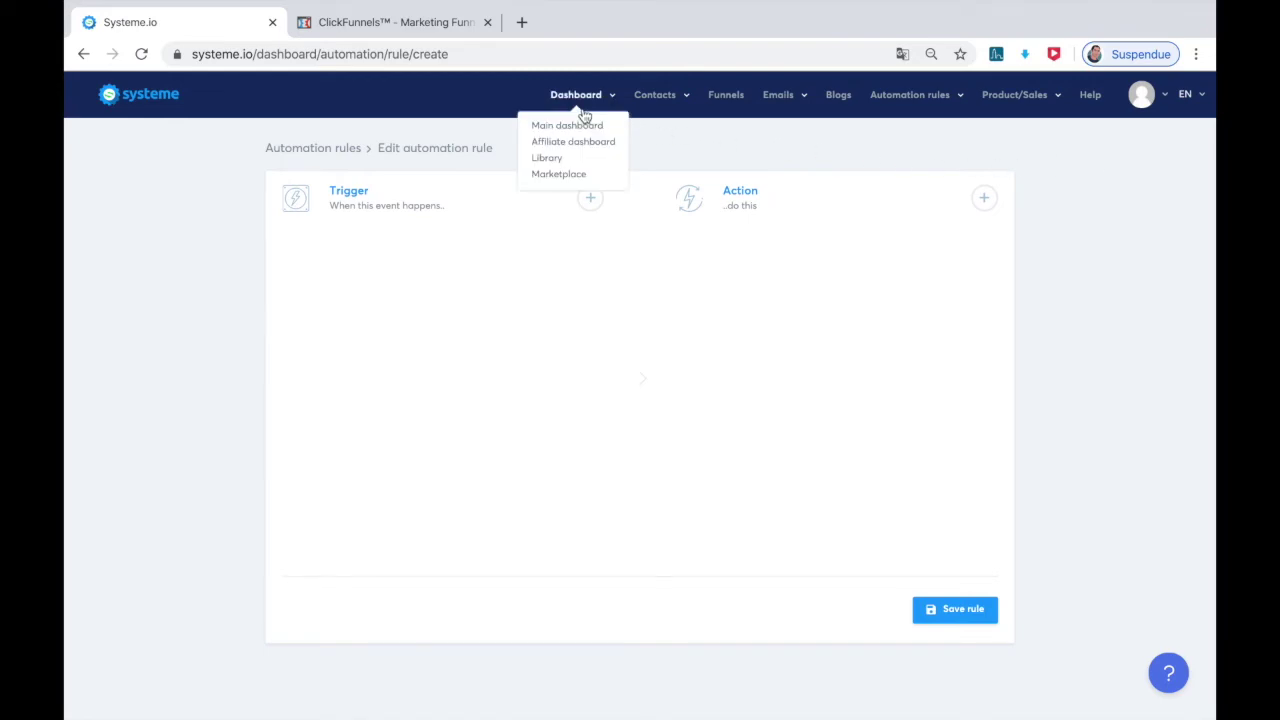
# Return to the Systeme.io main dashboard showing 18 new leads and zero payments.
pyautogui.click(562, 128)
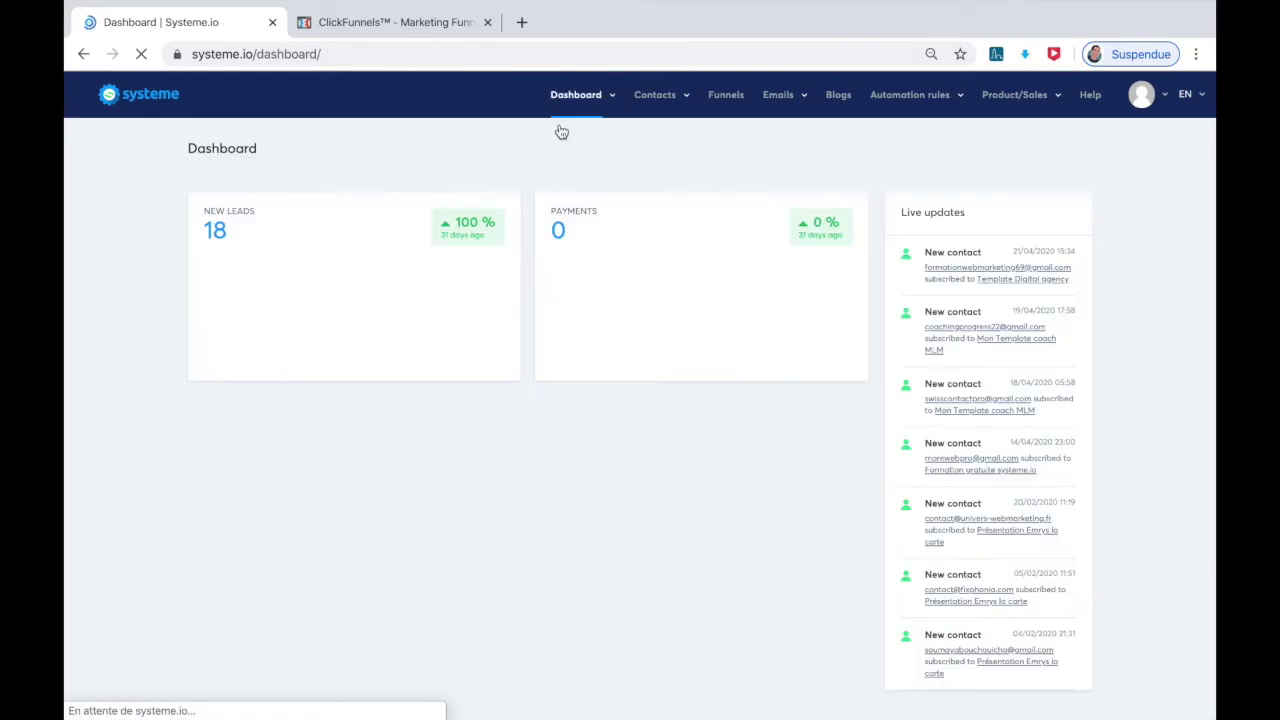